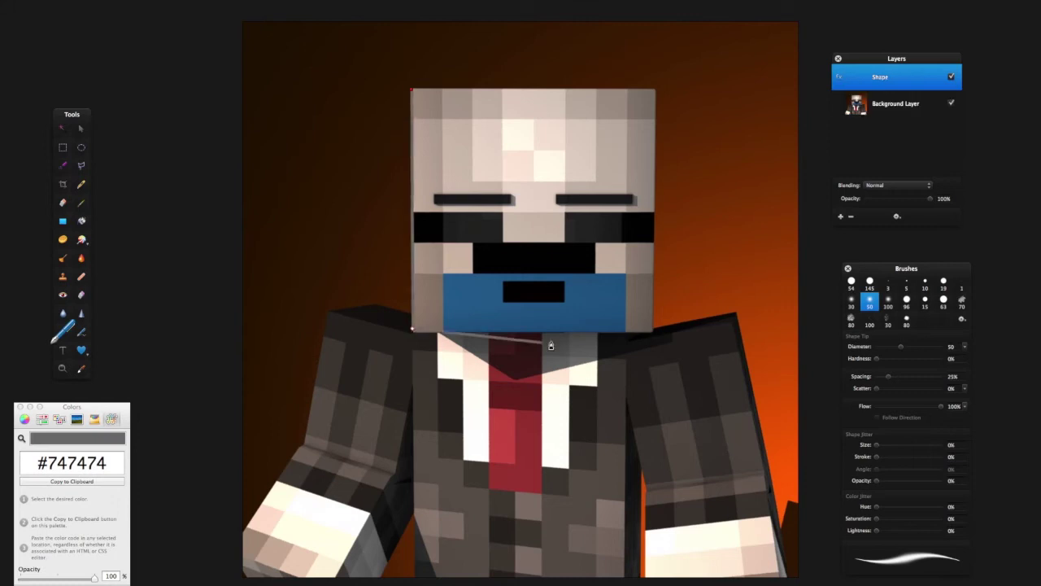
Trace the character's square head outline with the Pen tool in dark red #700f00
{"action": "left_click", "coordinate": [652, 331]}
{"action": "left_click", "coordinate": [655, 89]}
{"action": "left_click", "coordinate": [409, 93]}
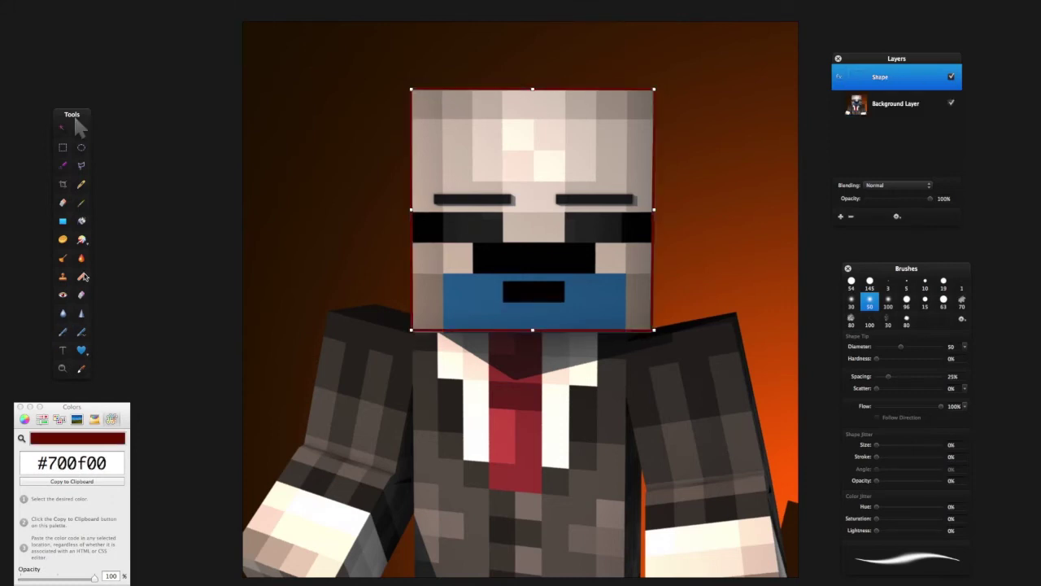
Trace the top of the left-hand shoulder and the outer edge of that arm down to the hand
{"action": "left_click", "coordinate": [374, 303]}
{"action": "left_click", "coordinate": [81, 128]}
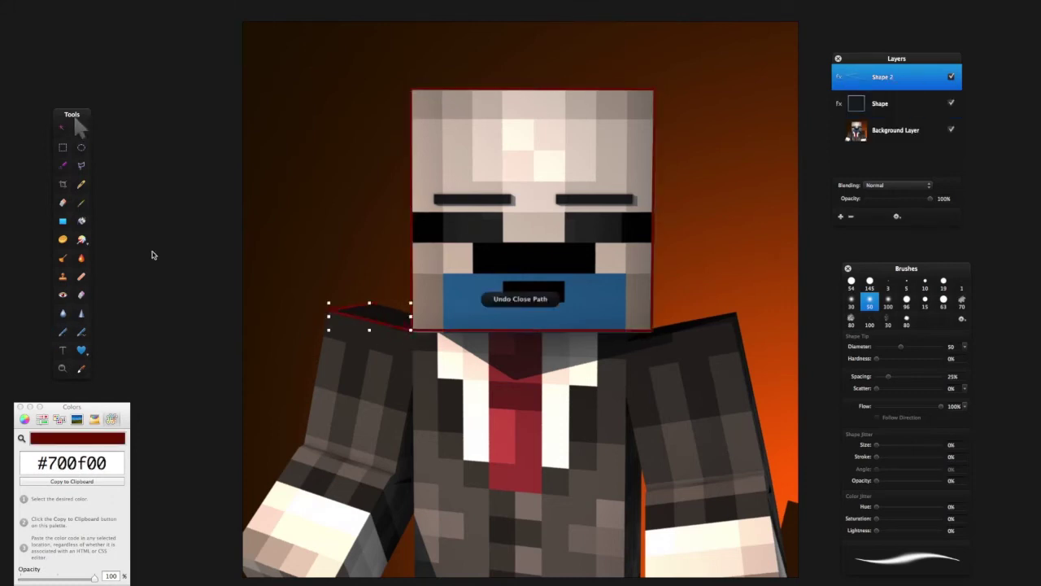
{"action": "left_click", "coordinate": [62, 331]}
{"action": "left_click", "coordinate": [328, 311]}
{"action": "left_click", "coordinate": [243, 558]}
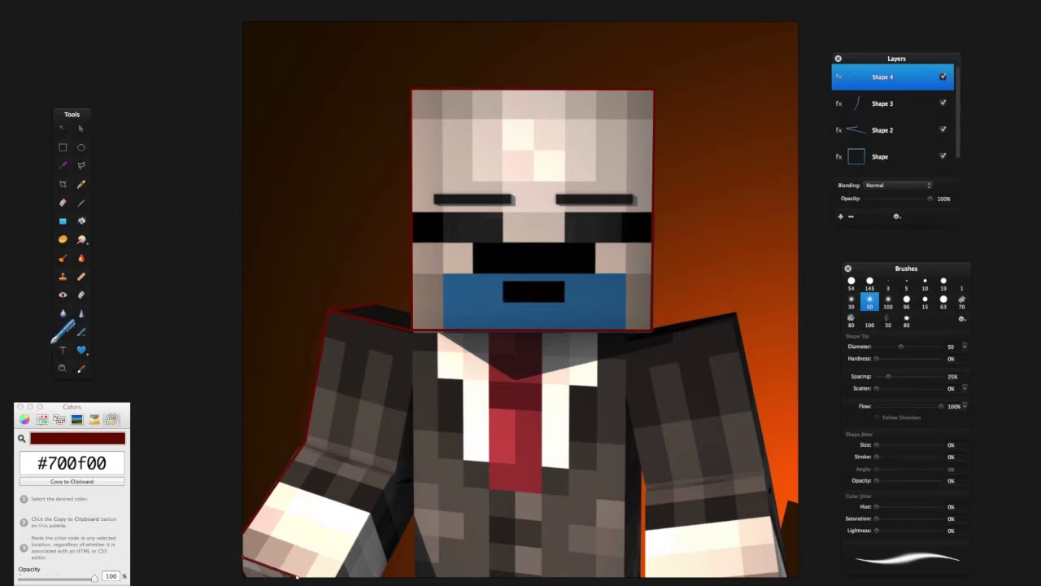
Outline the lower part of the left-hand hand and the inner edge of that arm
{"action": "left_click", "coordinate": [379, 576]}
{"action": "left_click", "coordinate": [410, 391]}
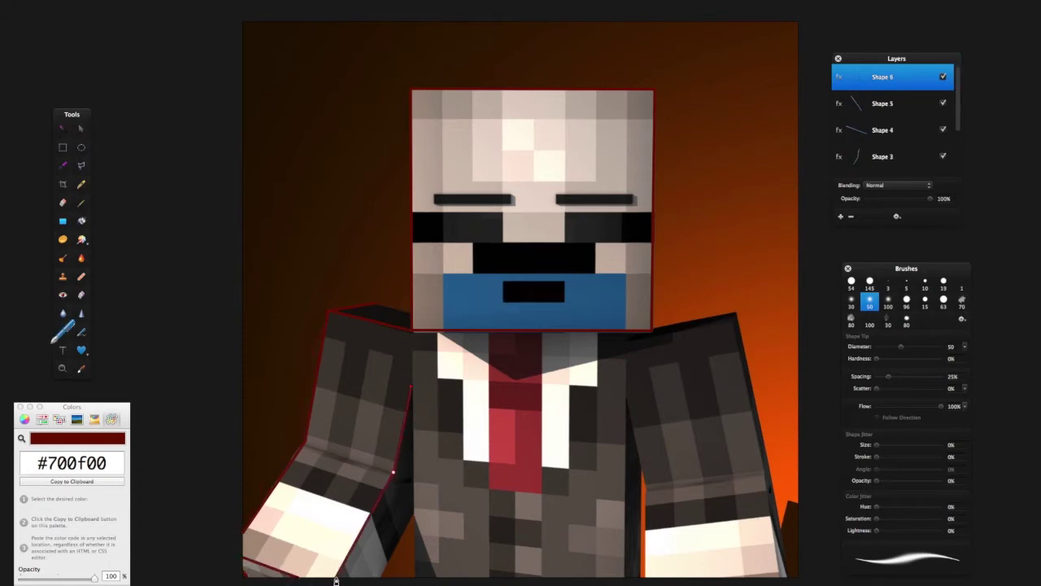
{"action": "left_click", "coordinate": [379, 576]}
{"action": "scroll", "coordinate": [415, 514], "scroll_direction": "up", "scroll_amount": 5}
{"action": "scroll", "coordinate": [415, 514], "scroll_direction": "down", "scroll_amount": 5}
Outline the thin top face of the right-hand shoulder as a closed shape beside the head
{"action": "left_click_drag", "start_coordinate": [629, 345], "coordinate": [734, 317]}
{"action": "scroll", "coordinate": [734, 317], "scroll_direction": "up", "scroll_amount": 4}
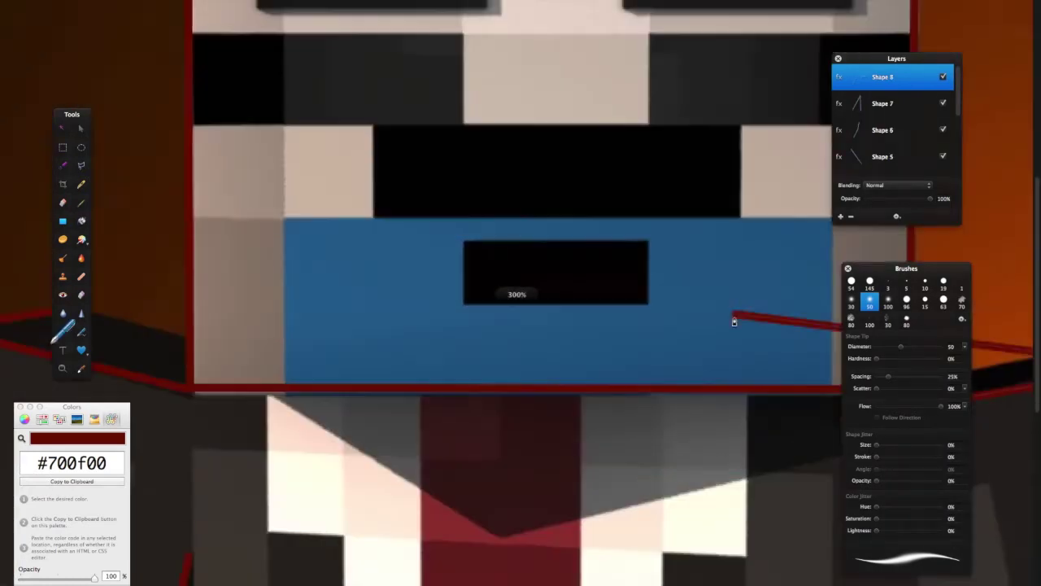
{"action": "left_click", "coordinate": [527, 420]}
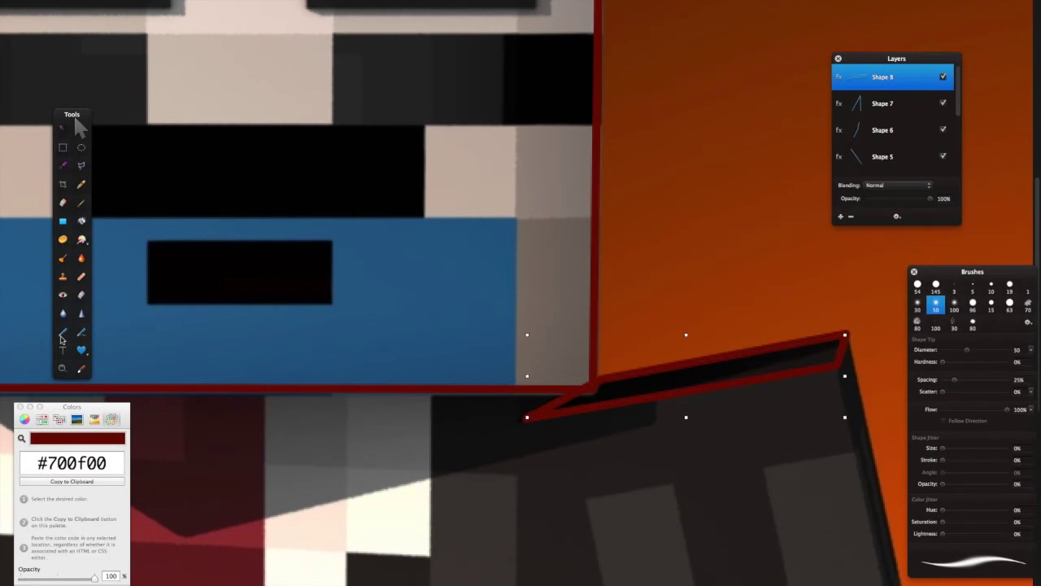
{"action": "scroll", "coordinate": [515, 293], "scroll_direction": "down", "scroll_amount": 4}
Trace the line between the torso and the right-hand arm, and the cuff line on the left-hand forearm
{"action": "left_click_drag", "start_coordinate": [624, 576], "coordinate": [625, 406]}
{"action": "left_click", "coordinate": [374, 303]}
{"action": "left_click", "coordinate": [279, 486]}
Outline the shirt opening below the head with straight segments tapering to a flat edge at the tie's end
{"action": "left_click", "coordinate": [438, 331]}
{"action": "left_click", "coordinate": [486, 463]}
{"action": "left_click_drag", "start_coordinate": [540, 472], "coordinate": [571, 444]}
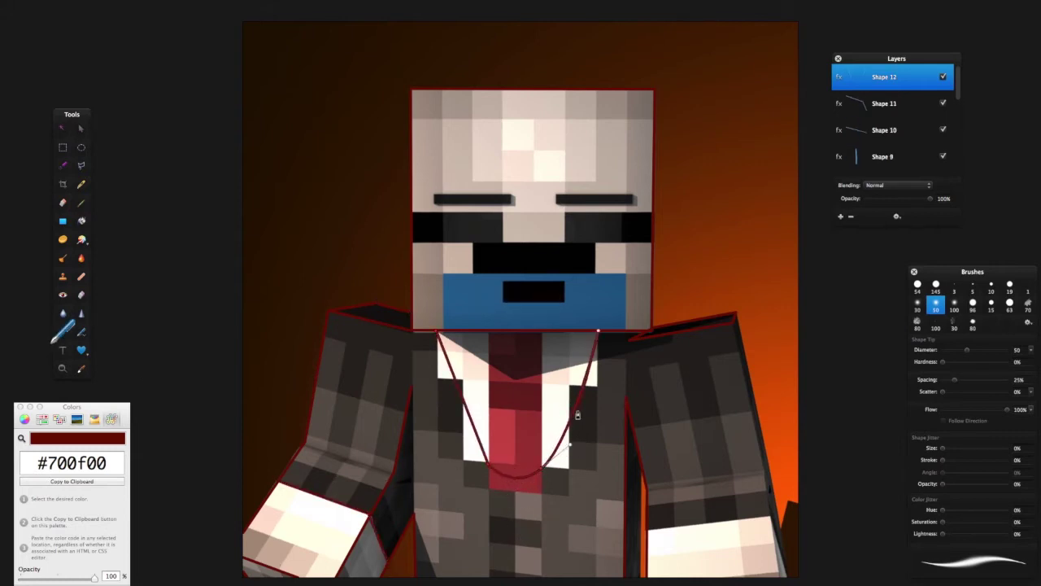
{"action": "key", "text": "super+z"}
{"action": "left_click", "coordinate": [543, 465]}
{"action": "left_click", "coordinate": [597, 333]}
{"action": "key", "text": "Return"}
Outline the cuff and hand of the right-hand arm and its front edge up to the shoulder
{"action": "left_click", "coordinate": [647, 533]}
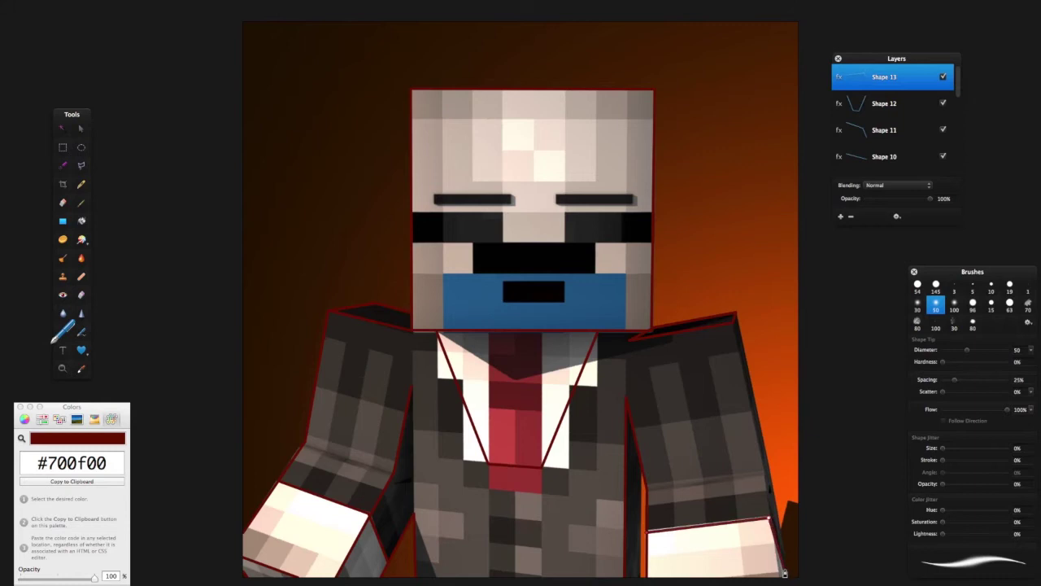
{"action": "key", "text": "Return"}
{"action": "left_click", "coordinate": [769, 521]}
{"action": "left_click", "coordinate": [734, 312]}
{"action": "key", "text": "Return"}
Trace the narrow outer side of the right-hand arm from the shoulder corner down towards the cuff
{"action": "left_click", "coordinate": [734, 312]}
{"action": "scroll", "coordinate": [773, 486], "scroll_direction": "up", "scroll_amount": 5}
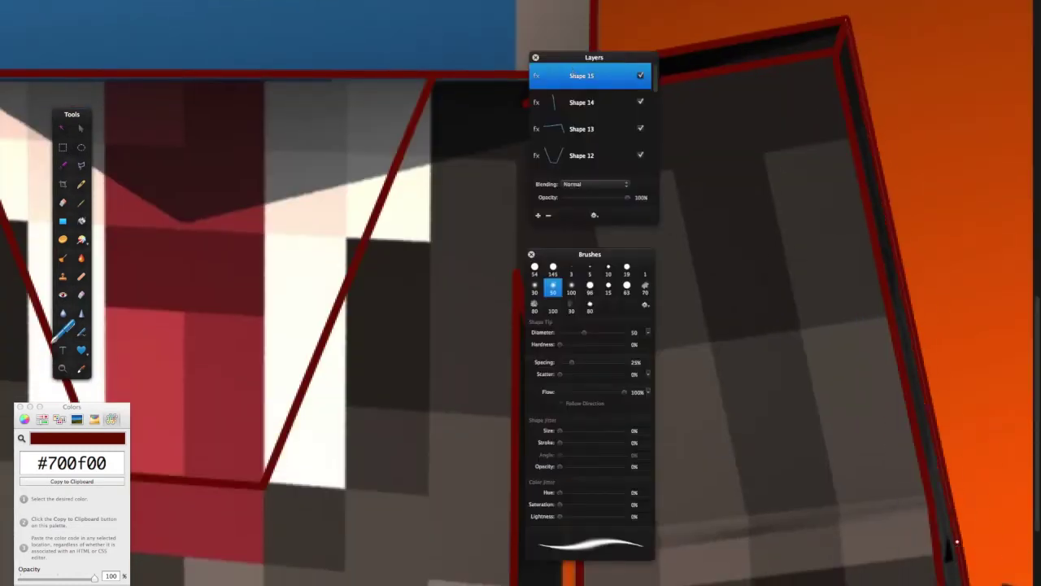
{"action": "scroll", "coordinate": [964, 436], "scroll_direction": "down", "scroll_amount": 5}
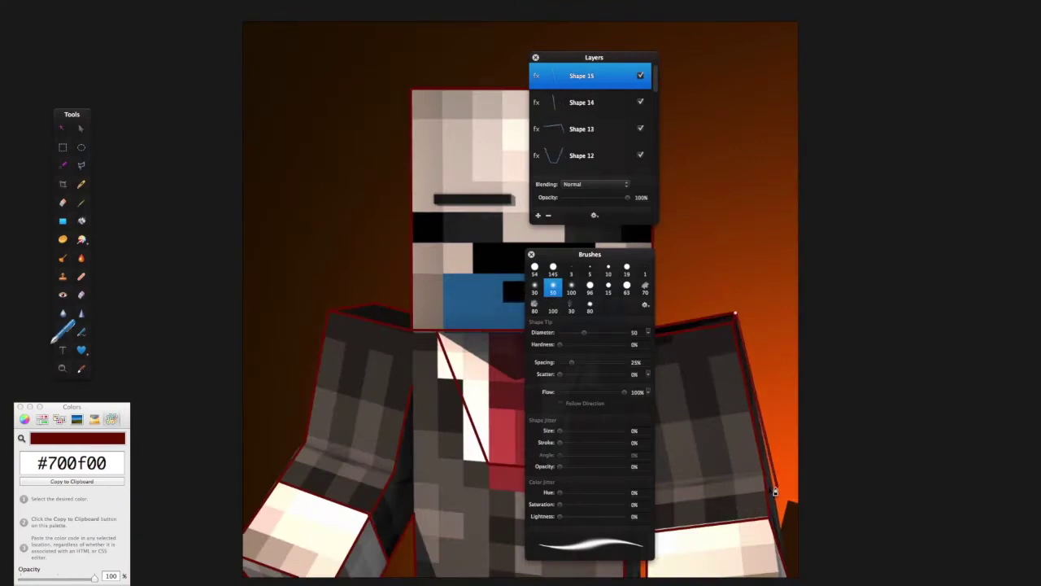
{"action": "scroll", "coordinate": [965, 436], "scroll_direction": "up", "scroll_amount": 5}
{"action": "scroll", "coordinate": [964, 437], "scroll_direction": "down", "scroll_amount": 5}
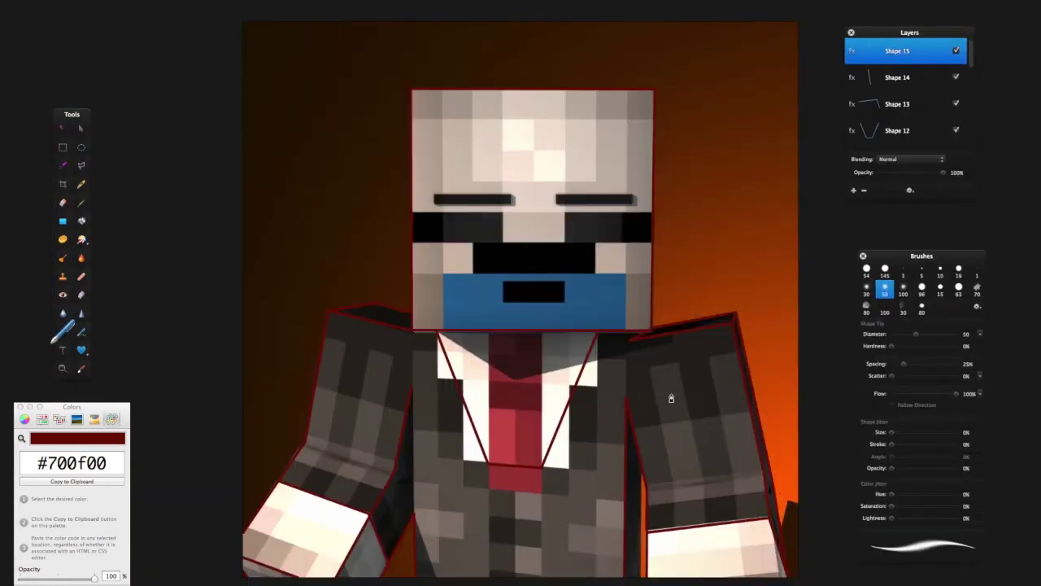
Add a new layer beneath the outline shapes and paint the left-hand hand in skin color #fce1ce
{"action": "left_click", "coordinate": [866, 270]}
{"action": "key", "text": "i"}
{"action": "key", "text": "b"}
{"action": "key", "text": "super+shift+n"}
{"action": "mouse_move", "coordinate": [292, 498]}
{"action": "left_mouse_down"}
{"action": "mouse_move", "coordinate": [266, 581]}
{"action": "mouse_move", "coordinate": [253, 543]}
{"action": "mouse_move", "coordinate": [256, 562]}
{"action": "mouse_move", "coordinate": [279, 572]}
{"action": "mouse_move", "coordinate": [325, 567]}
{"action": "mouse_move", "coordinate": [341, 550]}
{"action": "mouse_move", "coordinate": [276, 509]}
{"action": "mouse_move", "coordinate": [293, 502]}
{"action": "mouse_move", "coordinate": [358, 531]}
{"action": "left_mouse_up"}
{"action": "key", "text": "bracketleft"}
{"action": "key", "text": "bracketleft"}
{"action": "key", "text": "bracketleft"}
{"action": "key", "text": "bracketleft"}
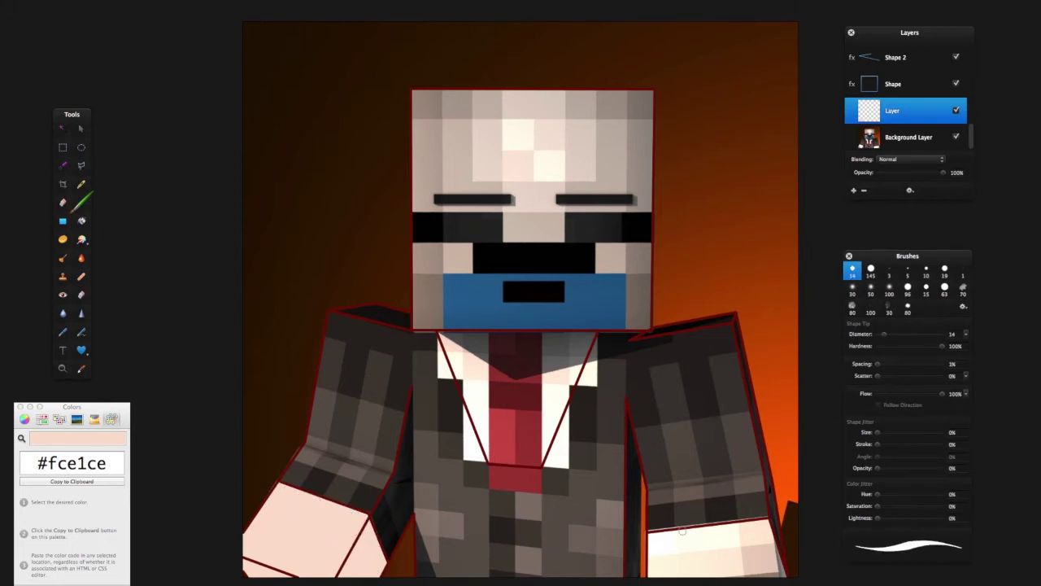
Paint the right-hand hand in skin color #fce1ce, varying the brush size to fill up to the outlines
{"action": "key", "text": "bracketright"}
{"action": "key", "text": "bracketright"}
{"action": "key", "text": "bracketright"}
{"action": "key", "text": "bracketright"}
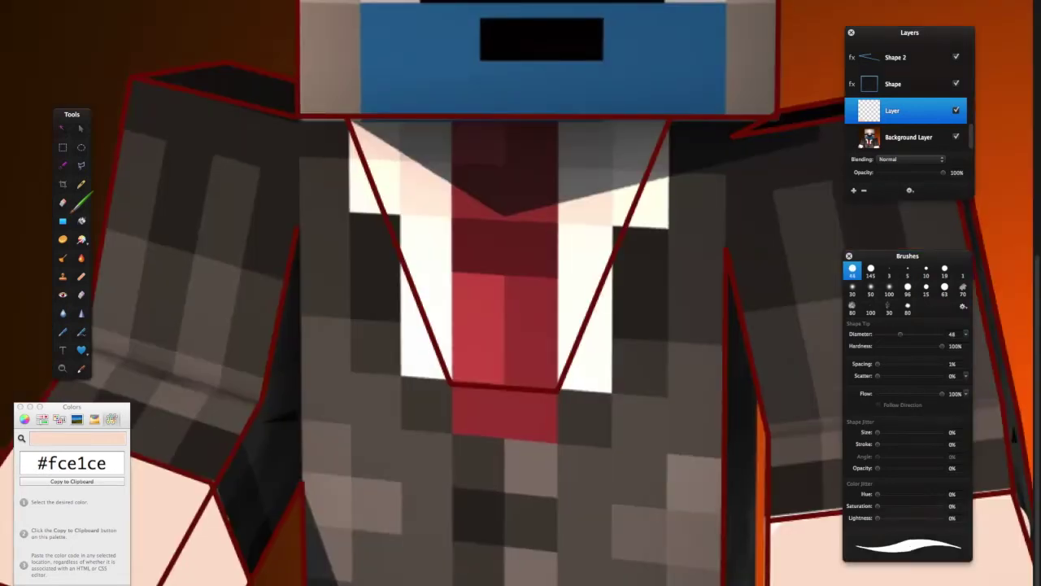
{"action": "scroll", "coordinate": [744, 558], "scroll_direction": "up", "scroll_amount": 3}
{"action": "key", "text": "bracketleft"}
{"action": "key", "text": "bracketleft"}
{"action": "key", "text": "bracketleft"}
{"action": "key", "text": "bracketleft"}
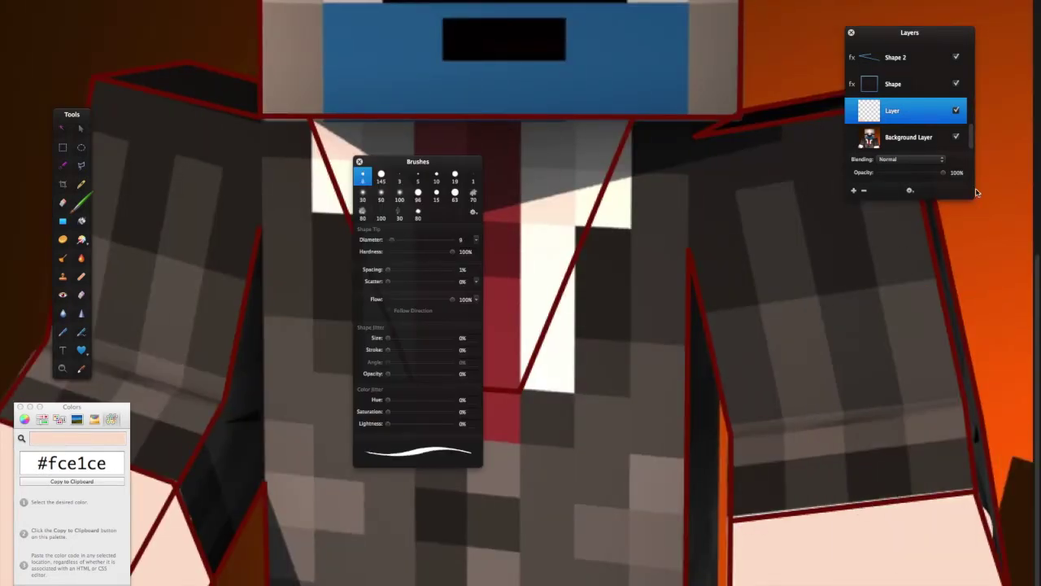
{"action": "left_click", "coordinate": [956, 136]}
{"action": "scroll", "coordinate": [887, 244], "scroll_direction": "left", "scroll_amount": 3}
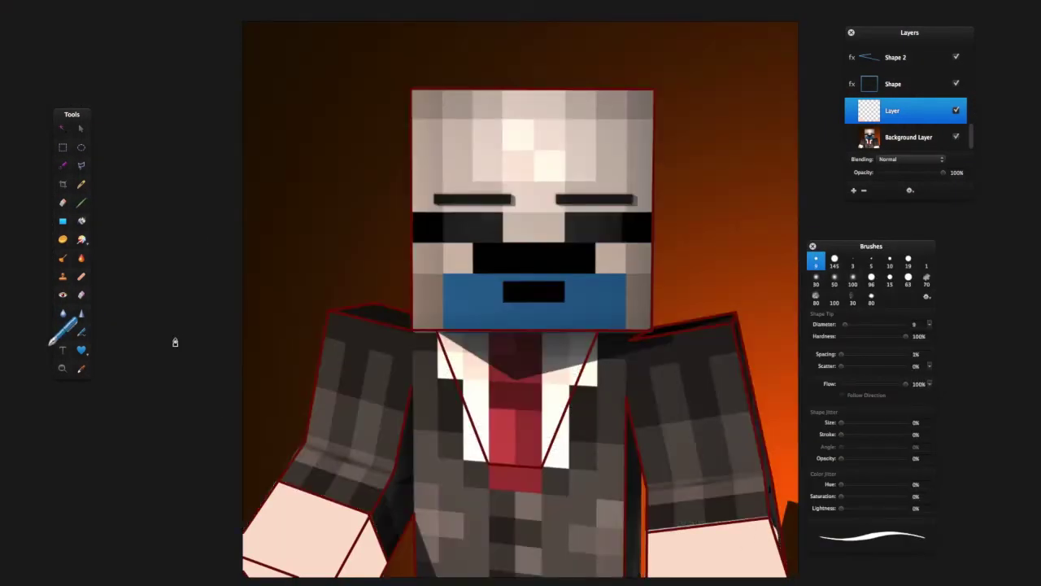
Draw the two side edges of the tie from the head down to the shirt opening's lower edge
{"action": "left_click", "coordinate": [491, 330]}
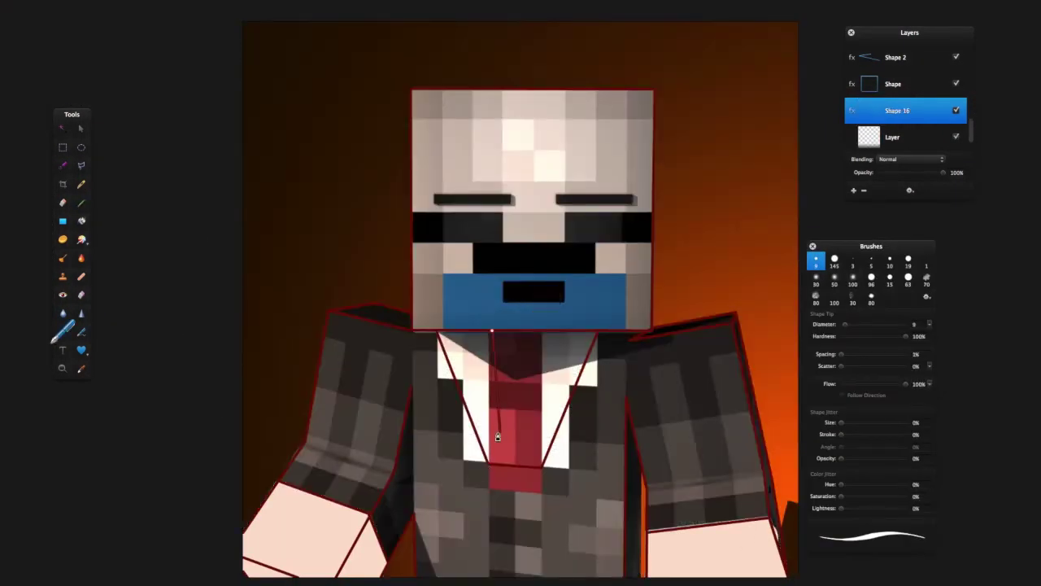
{"action": "left_click_drag", "start_coordinate": [540, 330], "coordinate": [536, 471]}
Paint the tie solid dark red on the color layer with a hard 37 px brush
{"action": "left_click", "coordinate": [86, 206]}
{"action": "left_click_drag", "start_coordinate": [529, 349], "coordinate": [508, 363]}
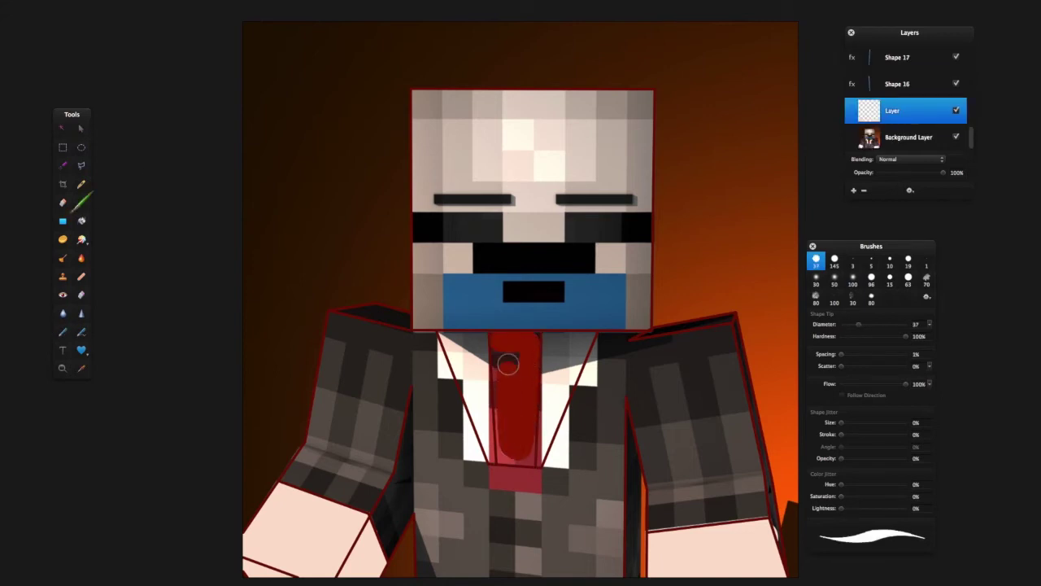
{"action": "left_click_drag", "start_coordinate": [528, 449], "coordinate": [498, 443]}
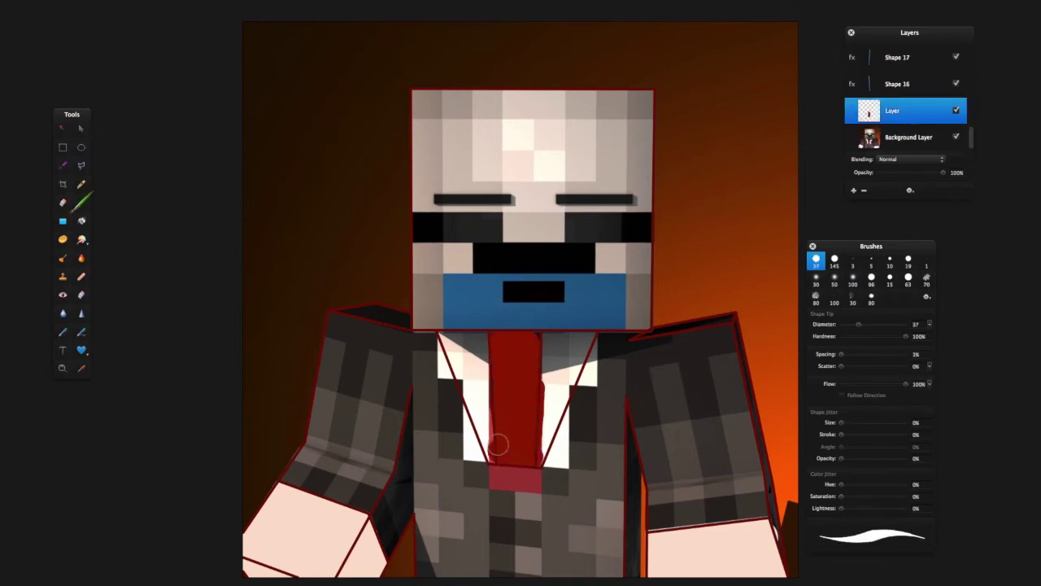
Paint the shirt on both sides of the tie white, using a smaller brush along the tie's edges
{"action": "left_click_drag", "start_coordinate": [459, 343], "coordinate": [470, 388]}
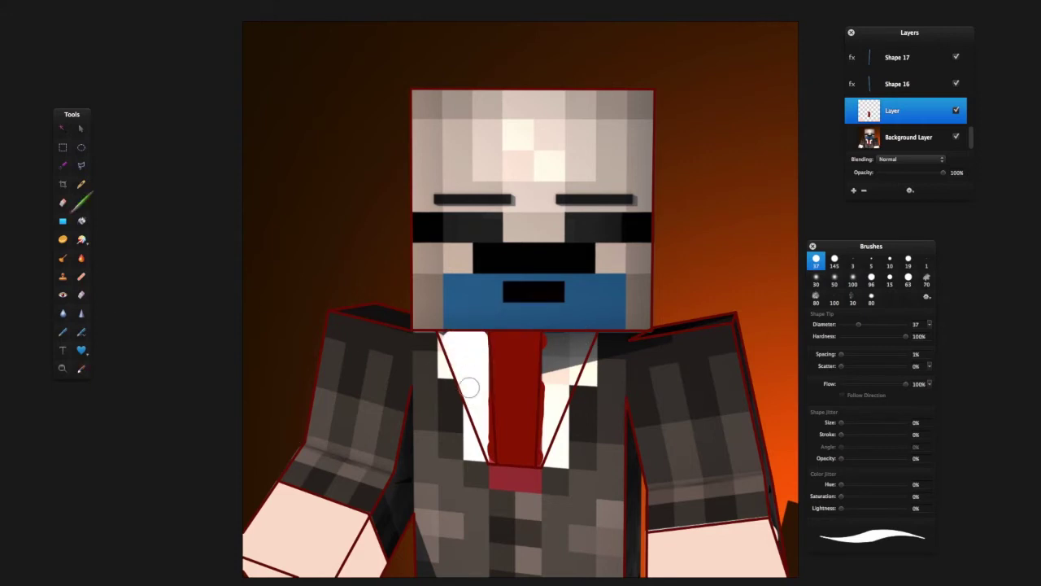
{"action": "left_click_drag", "start_coordinate": [483, 431], "coordinate": [485, 428]}
{"action": "mouse_move", "coordinate": [550, 342]}
{"action": "left_mouse_down"}
{"action": "mouse_move", "coordinate": [546, 465]}
{"action": "mouse_move", "coordinate": [562, 342]}
{"action": "mouse_move", "coordinate": [591, 341]}
{"action": "left_mouse_up"}
{"action": "key", "text": "bracketleft"}
{"action": "key", "text": "bracketleft"}
{"action": "key", "text": "bracketleft"}
{"action": "key", "text": "bracketleft"}
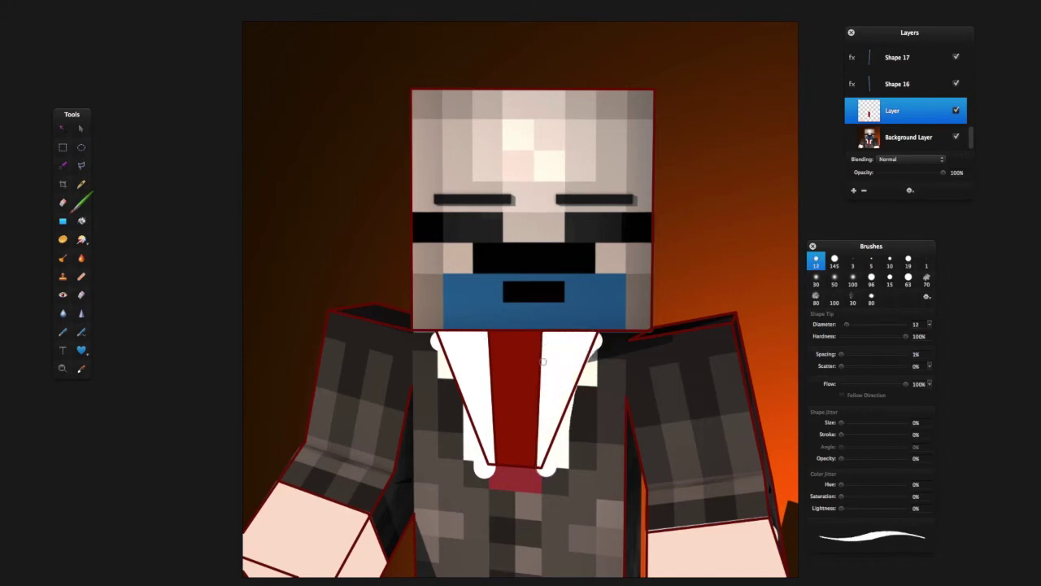
Enlarge the brush to 70 px and trace the fold lines across both sleeves with the Pen tool
{"action": "key", "text": "bracketright"}
{"action": "key", "text": "bracketright"}
{"action": "key", "text": "bracketright"}
{"action": "key", "text": "bracketright"}
{"action": "key", "text": "bracketright"}
{"action": "key", "text": "p"}
{"action": "left_click", "coordinate": [302, 444]}
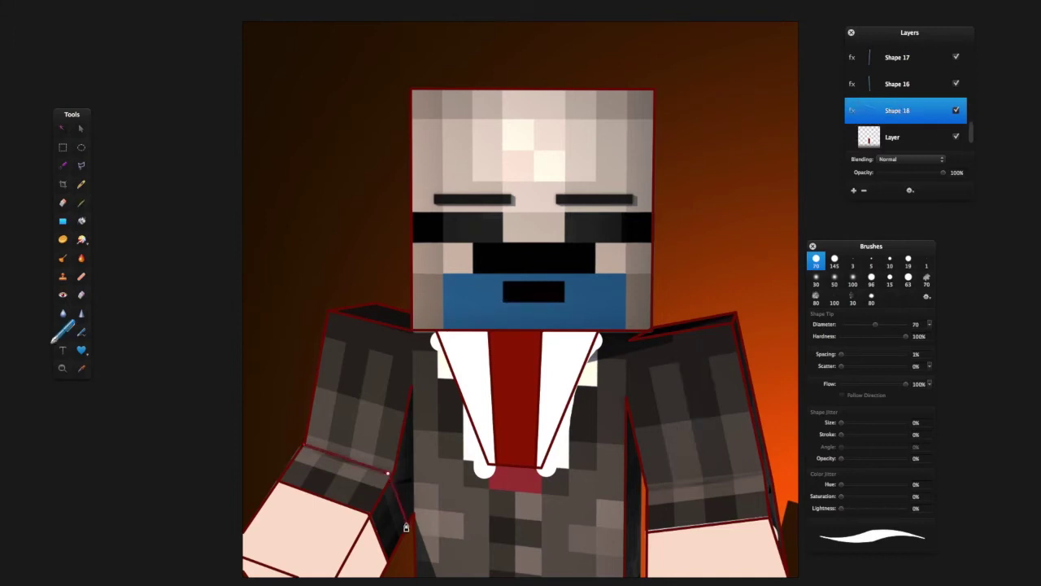
{"action": "left_click", "coordinate": [649, 488]}
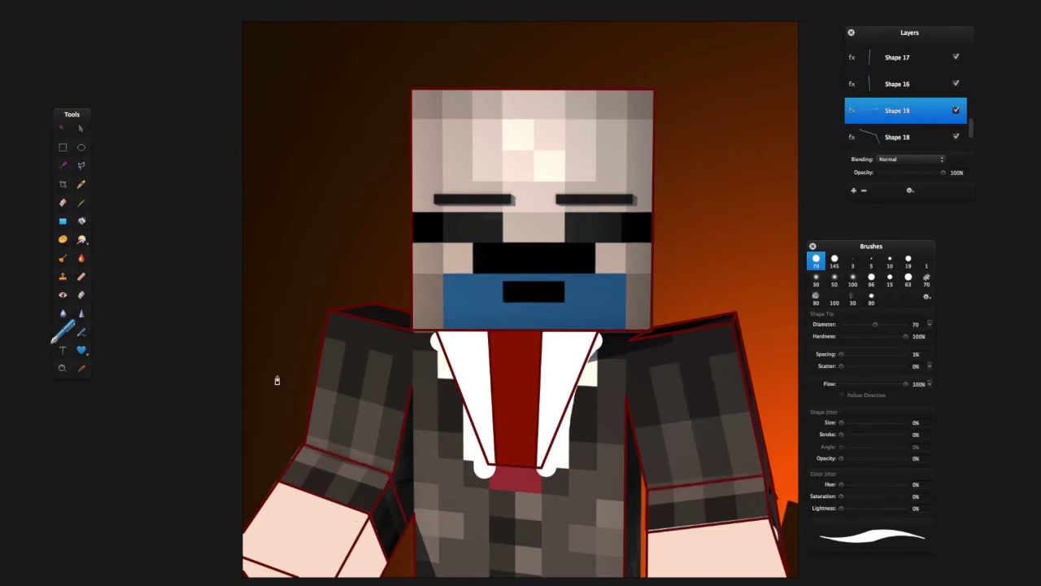
Paint the suit jacket dark gray on the color layer and outline the torso's side next to the right-hand arm
{"action": "left_click", "coordinate": [81, 202]}
{"action": "mouse_move", "coordinate": [680, 411]}
{"action": "left_mouse_down"}
{"action": "mouse_move", "coordinate": [683, 470]}
{"action": "mouse_move", "coordinate": [672, 483]}
{"action": "mouse_move", "coordinate": [739, 438]}
{"action": "mouse_move", "coordinate": [655, 446]}
{"action": "mouse_move", "coordinate": [496, 548]}
{"action": "mouse_move", "coordinate": [399, 395]}
{"action": "mouse_move", "coordinate": [488, 506]}
{"action": "mouse_move", "coordinate": [490, 453]}
{"action": "mouse_move", "coordinate": [625, 455]}
{"action": "mouse_move", "coordinate": [501, 564]}
{"action": "mouse_move", "coordinate": [432, 519]}
{"action": "mouse_move", "coordinate": [406, 353]}
{"action": "mouse_move", "coordinate": [318, 453]}
{"action": "mouse_move", "coordinate": [418, 349]}
{"action": "mouse_move", "coordinate": [488, 483]}
{"action": "mouse_move", "coordinate": [604, 367]}
{"action": "left_mouse_up"}
{"action": "key", "text": "p"}
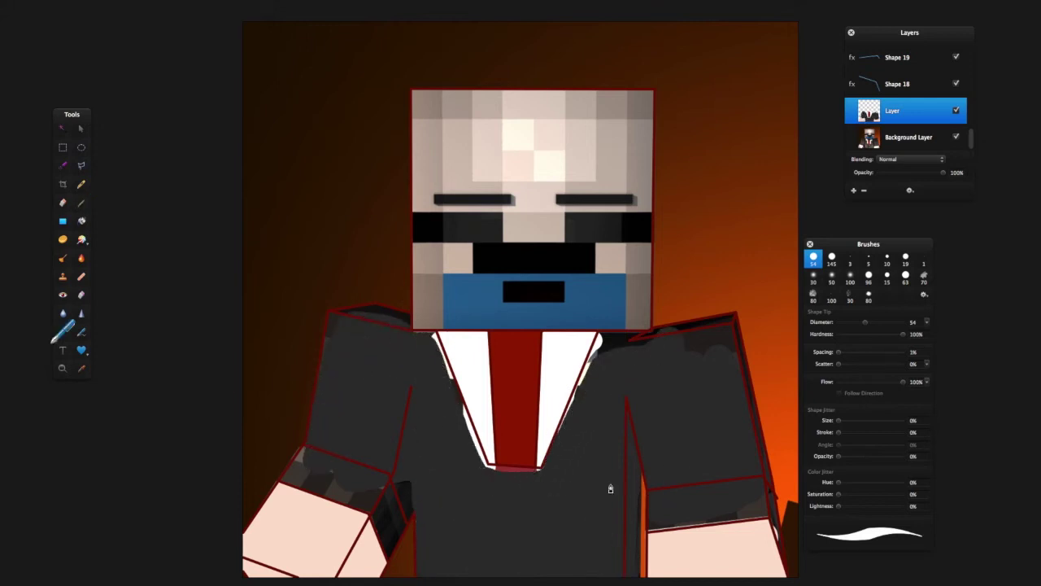
{"action": "left_click", "coordinate": [641, 472]}
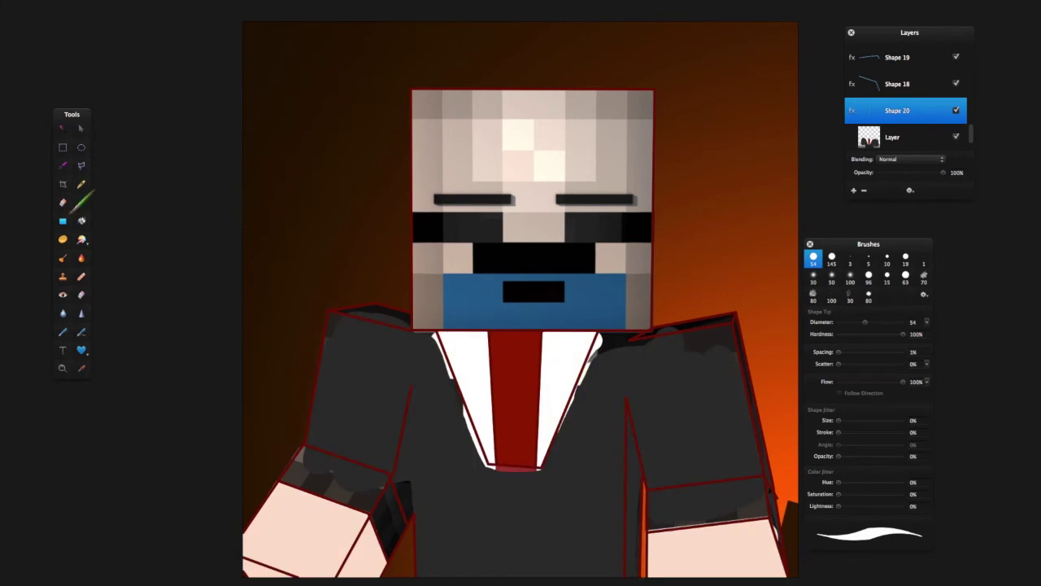
Fill the remaining gaps in the shoulders, sleeves and lapels with dark gray, reducing the brush for the narrow areas
{"action": "left_click", "coordinate": [82, 205]}
{"action": "mouse_move", "coordinate": [618, 346]}
{"action": "left_mouse_down"}
{"action": "mouse_move", "coordinate": [704, 332]}
{"action": "mouse_move", "coordinate": [622, 493]}
{"action": "left_mouse_up"}
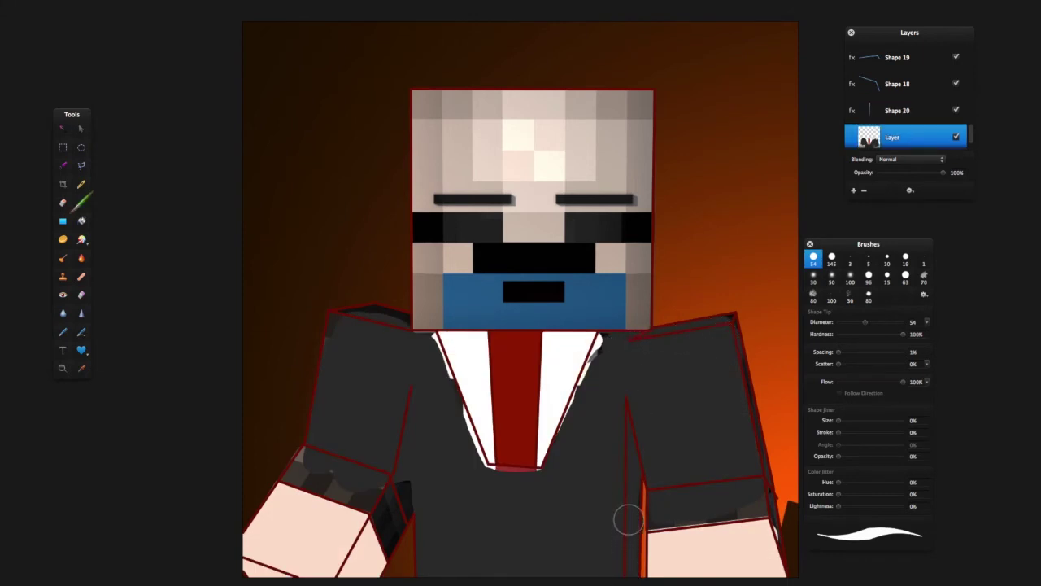
{"action": "left_click", "coordinate": [727, 317]}
{"action": "mouse_move", "coordinate": [319, 346]}
{"action": "left_mouse_down"}
{"action": "mouse_move", "coordinate": [376, 310]}
{"action": "mouse_move", "coordinate": [416, 350]}
{"action": "left_mouse_up"}
{"action": "mouse_move", "coordinate": [315, 451]}
{"action": "left_mouse_down"}
{"action": "mouse_move", "coordinate": [321, 478]}
{"action": "mouse_move", "coordinate": [403, 506]}
{"action": "mouse_move", "coordinate": [391, 533]}
{"action": "left_mouse_up"}
{"action": "key", "text": "bracketleft"}
{"action": "key", "text": "bracketleft"}
{"action": "key", "text": "bracketleft"}
{"action": "key", "text": "bracketleft"}
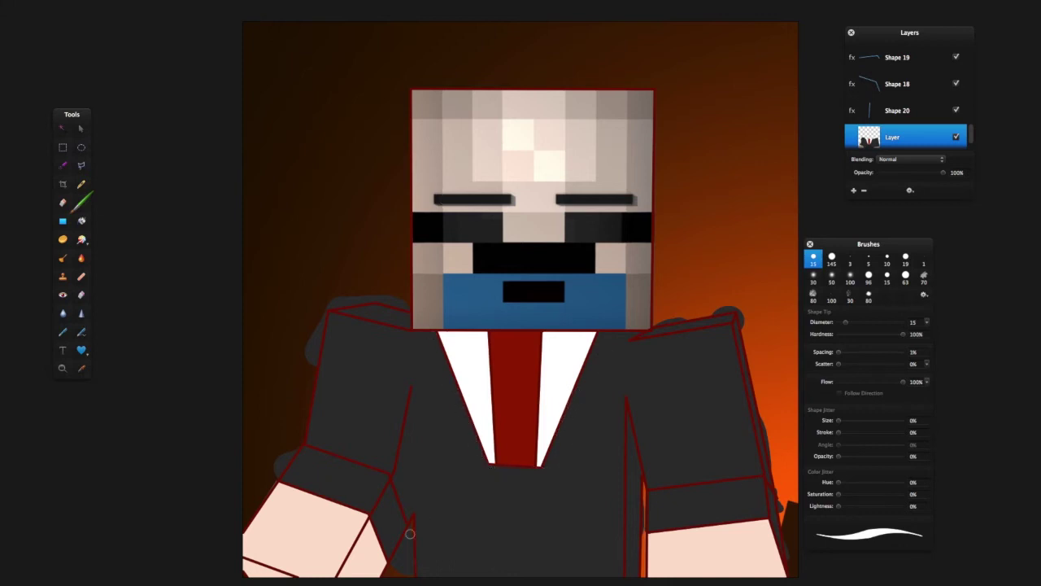
{"action": "left_click_drag", "start_coordinate": [559, 165], "coordinate": [480, 183]}
{"action": "key", "text": "bracketright"}
{"action": "key", "text": "bracketright"}
{"action": "key", "text": "bracketright"}
{"action": "mouse_move", "coordinate": [541, 173]}
{"action": "left_mouse_down"}
{"action": "mouse_move", "coordinate": [536, 120]}
{"action": "mouse_move", "coordinate": [615, 149]}
{"action": "mouse_move", "coordinate": [633, 107]}
{"action": "mouse_move", "coordinate": [630, 177]}
{"action": "mouse_move", "coordinate": [486, 224]}
{"action": "mouse_move", "coordinate": [434, 134]}
{"action": "mouse_move", "coordinate": [423, 240]}
{"action": "left_mouse_up"}
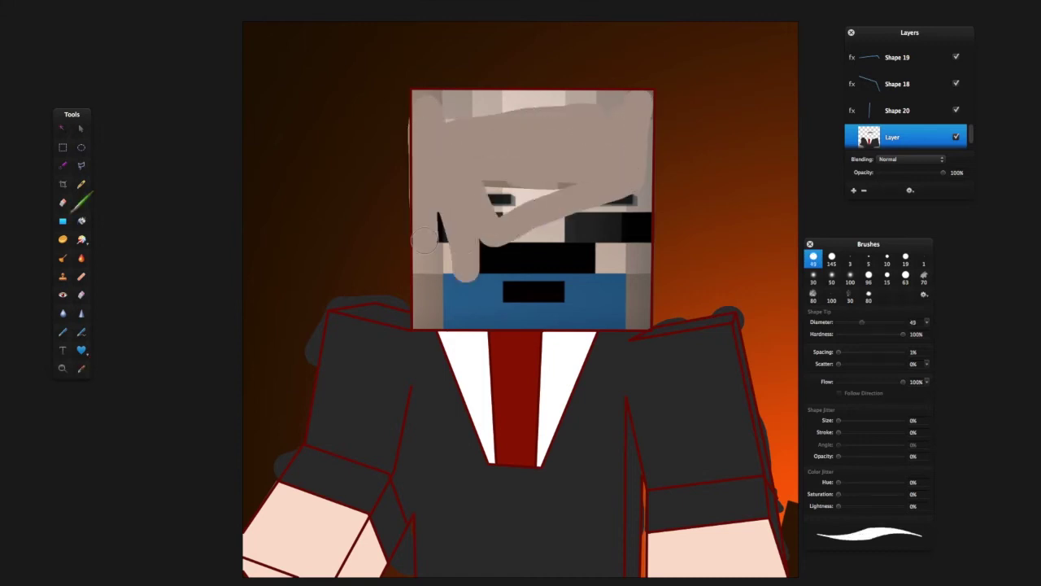
{"action": "key", "text": "ctrl+z"}
Enlarge the brush and paint over the face with a solid grayish tan
{"action": "key", "text": "bracketright"}
{"action": "key", "text": "bracketright"}
{"action": "key", "text": "bracketright"}
{"action": "key", "text": "bracketright"}
{"action": "key", "text": "bracketright"}
{"action": "mouse_move", "coordinate": [455, 163]}
{"action": "left_mouse_down"}
{"action": "mouse_move", "coordinate": [529, 203]}
{"action": "mouse_move", "coordinate": [561, 268]}
{"action": "mouse_move", "coordinate": [488, 147]}
{"action": "left_mouse_up"}
{"action": "mouse_move", "coordinate": [463, 244]}
{"action": "left_mouse_down"}
{"action": "mouse_move", "coordinate": [504, 260]}
{"action": "mouse_move", "coordinate": [586, 203]}
{"action": "mouse_move", "coordinate": [562, 139]}
{"action": "left_mouse_up"}
Fill the face up to its outline with the grayish tan, reducing the brush to 20 px
{"action": "key", "text": "bracketleft"}
{"action": "key", "text": "bracketleft"}
{"action": "key", "text": "bracketleft"}
{"action": "key", "text": "bracketleft"}
{"action": "key", "text": "bracketleft"}
{"action": "mouse_move", "coordinate": [639, 268]}
{"action": "left_mouse_down"}
{"action": "mouse_move", "coordinate": [636, 311]}
{"action": "mouse_move", "coordinate": [527, 324]}
{"action": "mouse_move", "coordinate": [424, 306]}
{"action": "mouse_move", "coordinate": [415, 272]}
{"action": "mouse_move", "coordinate": [611, 99]}
{"action": "mouse_move", "coordinate": [660, 171]}
{"action": "left_mouse_up"}
{"action": "key", "text": "bracketleft"}
{"action": "key", "text": "bracketleft"}
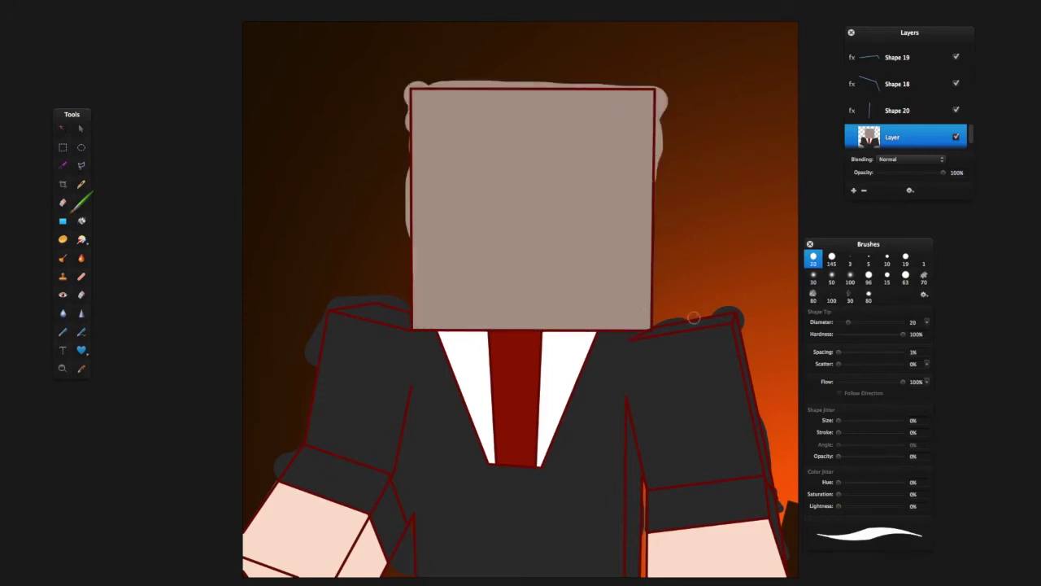
{"action": "left_click", "coordinate": [432, 204]}
{"action": "left_click", "coordinate": [632, 204]}
{"action": "key", "text": "ctrl+z"}
{"action": "key", "text": "ctrl+z"}
Make a black square for the left-hand eye and place a pasted copy level with it as the right-hand eye
{"action": "key", "text": "n"}
{"action": "left_click", "coordinate": [442, 218]}
{"action": "key", "text": "ctrl+c"}
{"action": "key", "text": "ctrl+v"}
{"action": "left_click_drag", "start_coordinate": [445, 217], "coordinate": [621, 216]}
{"action": "key", "text": "ctrl+e"}
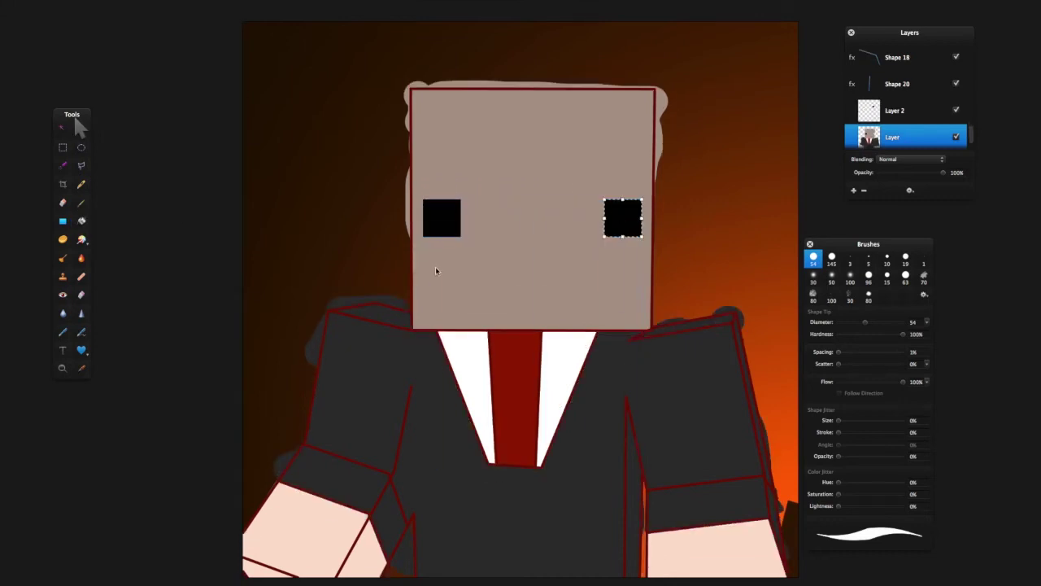
Undo the latest edits to the copied eye squares
{"action": "key", "text": "ctrl+z"}
{"action": "key", "text": "ctrl+z"}
{"action": "key", "text": "ctrl+z"}
{"action": "key", "text": "ctrl+z"}
{"action": "key", "text": "ctrl+z"}
{"action": "key", "text": "ctrl+z"}
{"action": "key", "text": "ctrl+z"}
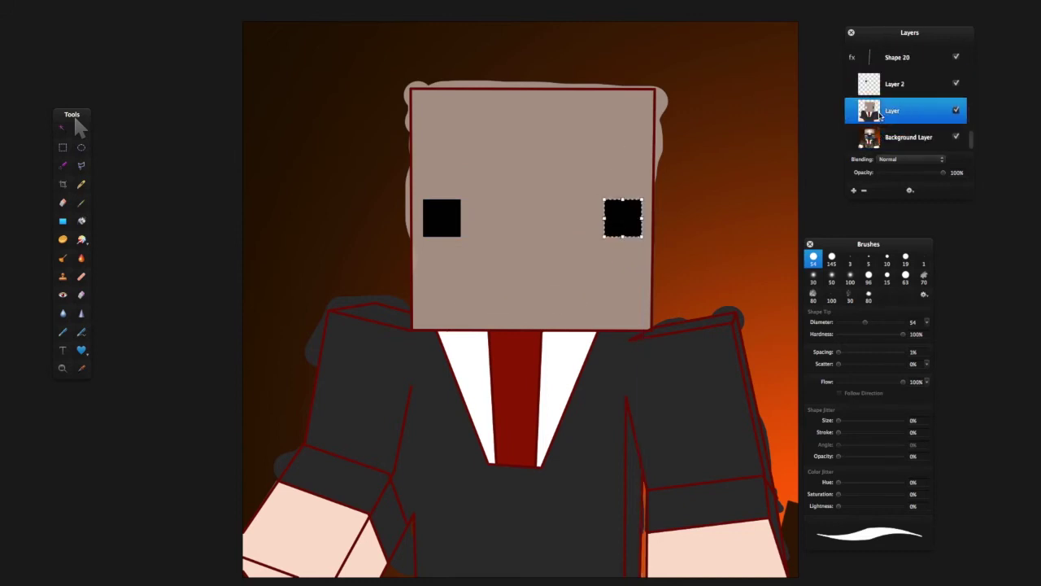
{"action": "key", "text": "ctrl+z"}
Position the loose black square as the left-hand eye, level with the right-hand one
{"action": "left_click_drag", "start_coordinate": [507, 181], "coordinate": [441, 195]}
{"action": "key", "text": "ctrl+z"}
{"action": "key", "text": "ctrl+z"}
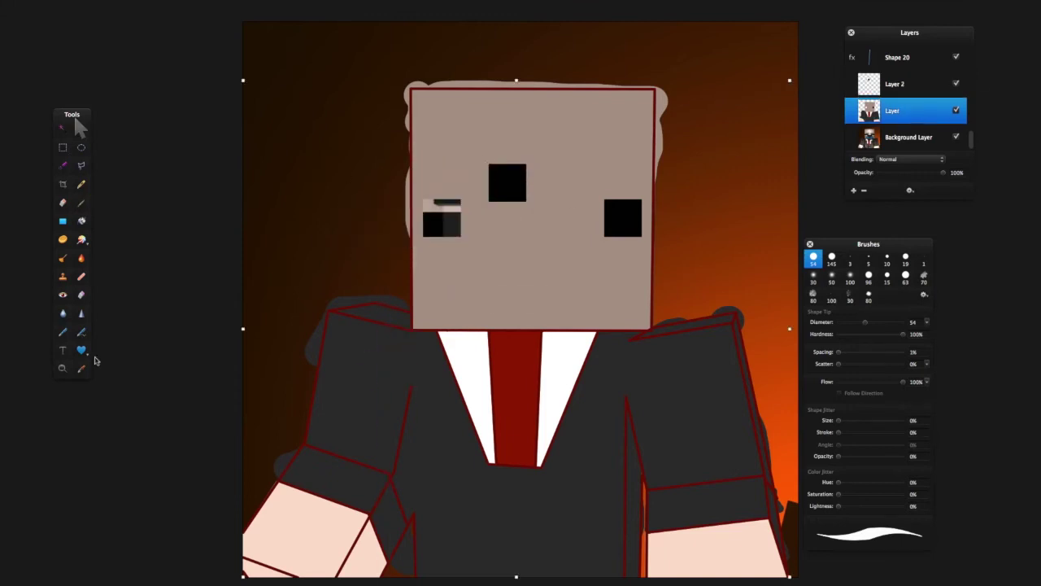
{"action": "key", "text": "ctrl+z"}
{"action": "left_click_drag", "start_coordinate": [507, 187], "coordinate": [458, 204]}
{"action": "key", "text": "ctrl+z"}
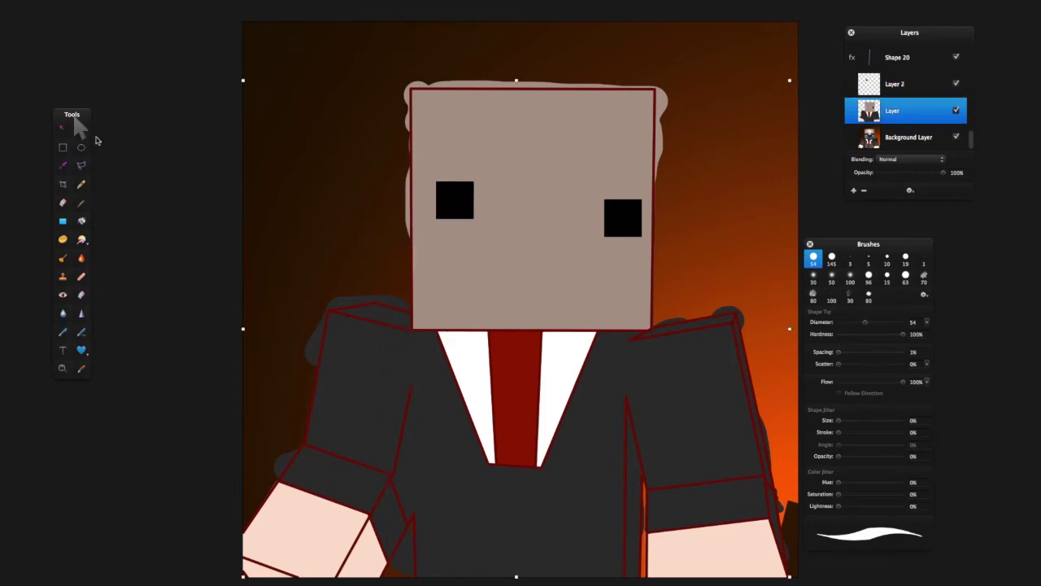
{"action": "key", "text": "ctrl+z"}
{"action": "left_click_drag", "start_coordinate": [564, 222], "coordinate": [440, 216]}
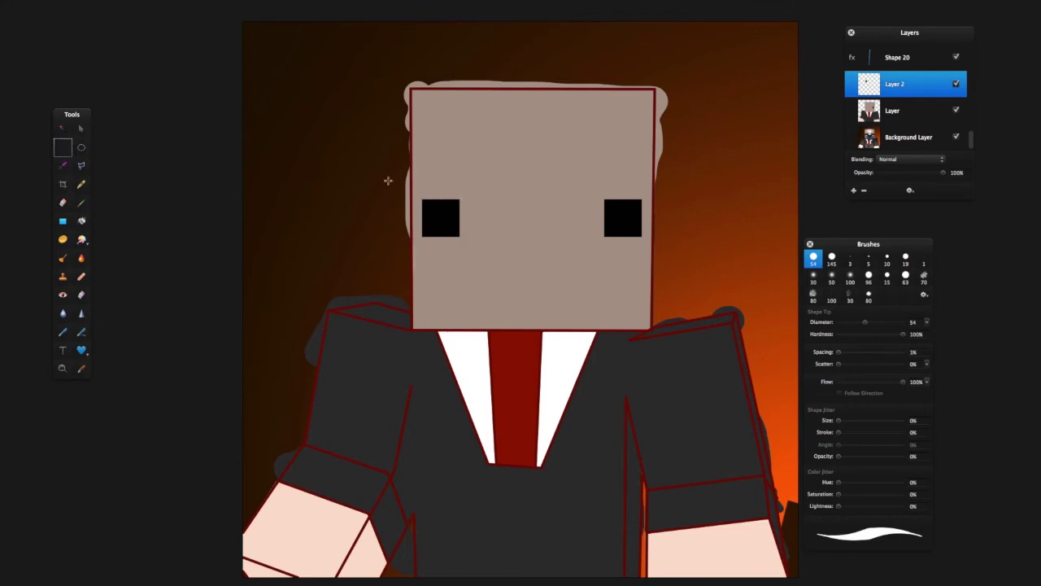
{"action": "left_click", "coordinate": [453, 271]}
{"action": "left_click", "coordinate": [565, 274]}
{"action": "key", "text": "ctrl+z"}
{"action": "left_click", "coordinate": [477, 274]}
{"action": "left_click_drag", "start_coordinate": [582, 257], "coordinate": [669, 221]}
{"action": "left_click_drag", "start_coordinate": [477, 271], "coordinate": [569, 313]}
{"action": "left_click", "coordinate": [582, 259]}
{"action": "key", "text": "ctrl+z"}
{"action": "key", "text": "ctrl+z"}
{"action": "key", "text": "ctrl+z"}
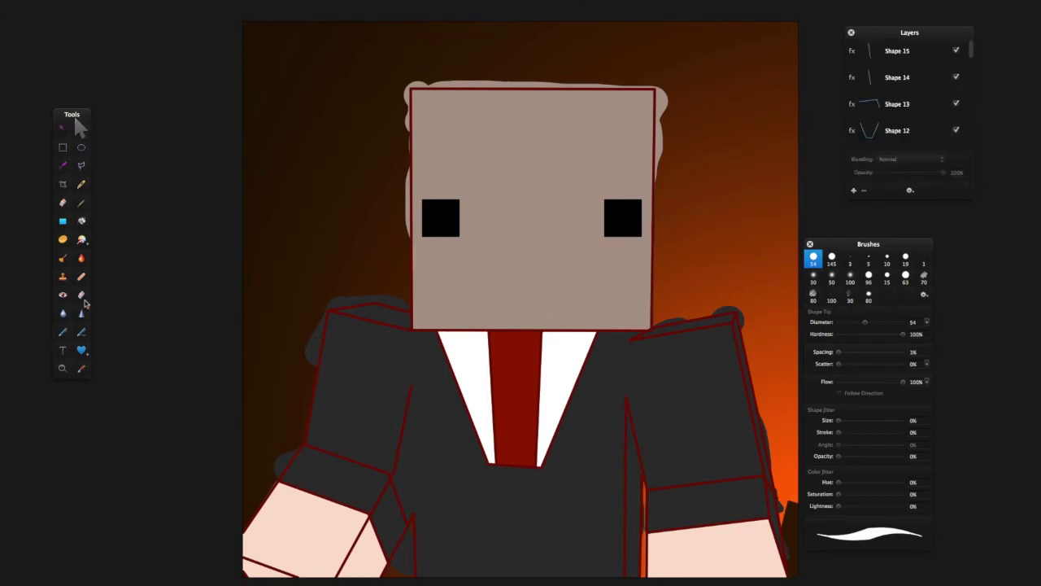
{"action": "left_click", "coordinate": [569, 266]}
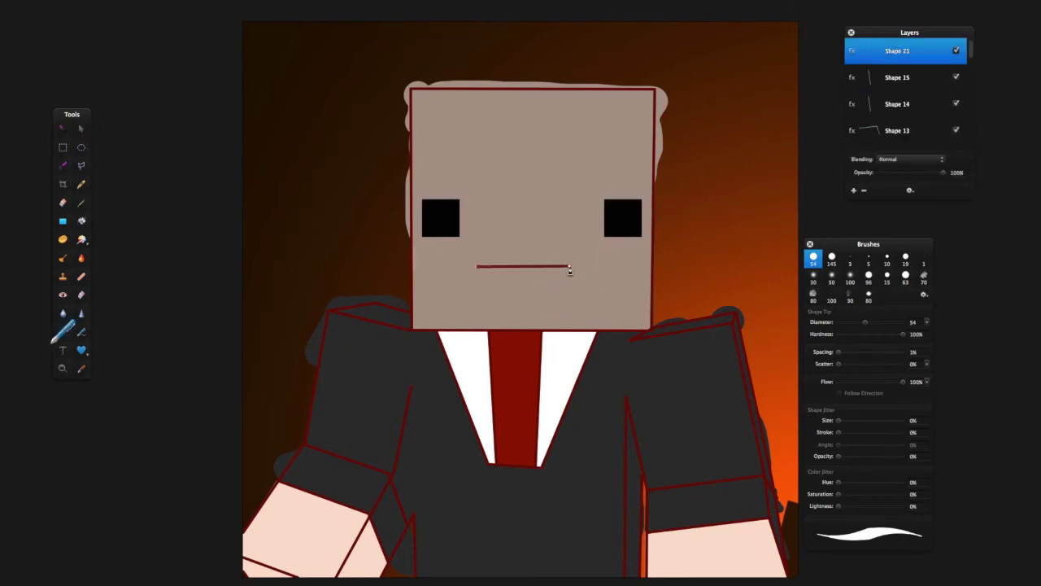
{"action": "left_click", "coordinate": [478, 265]}
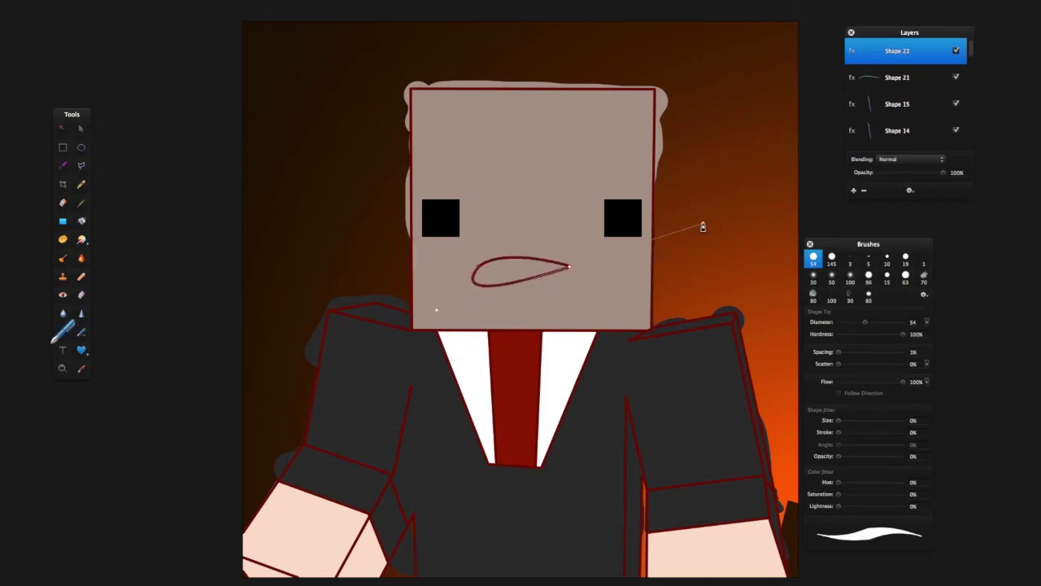
{"action": "key", "text": "ctrl+z"}
{"action": "key", "text": "ctrl+z"}
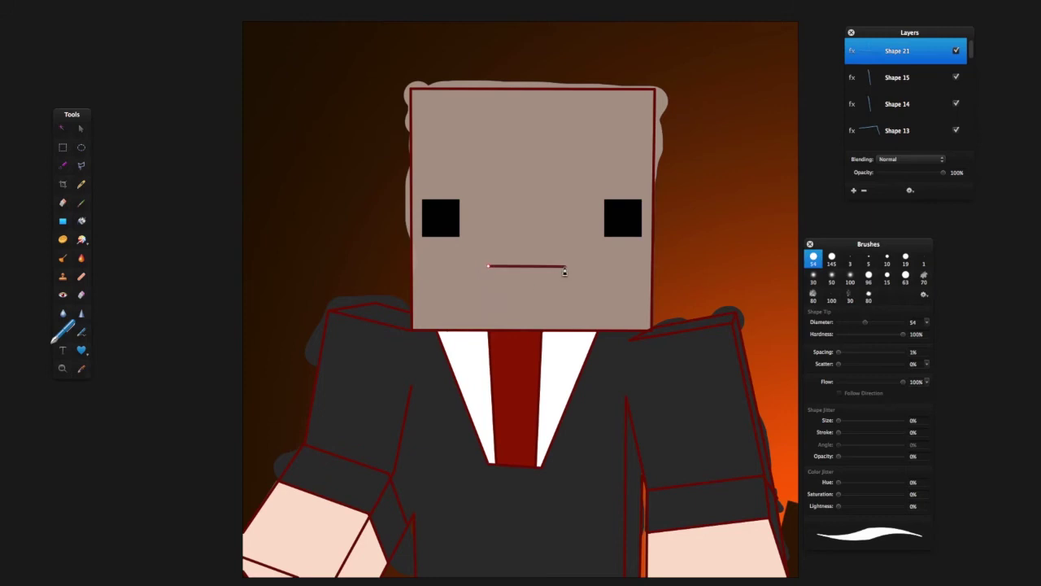
Outline an open smiling mouth below the eyes with a straight upper edge and a curved lower edge
{"action": "left_click", "coordinate": [488, 266]}
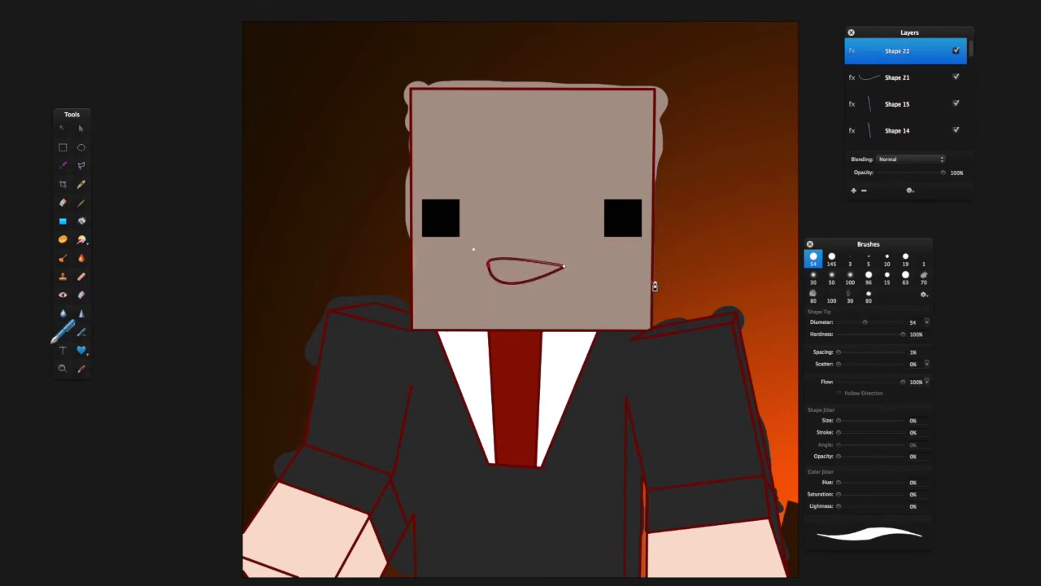
{"action": "key", "text": "ctrl+z"}
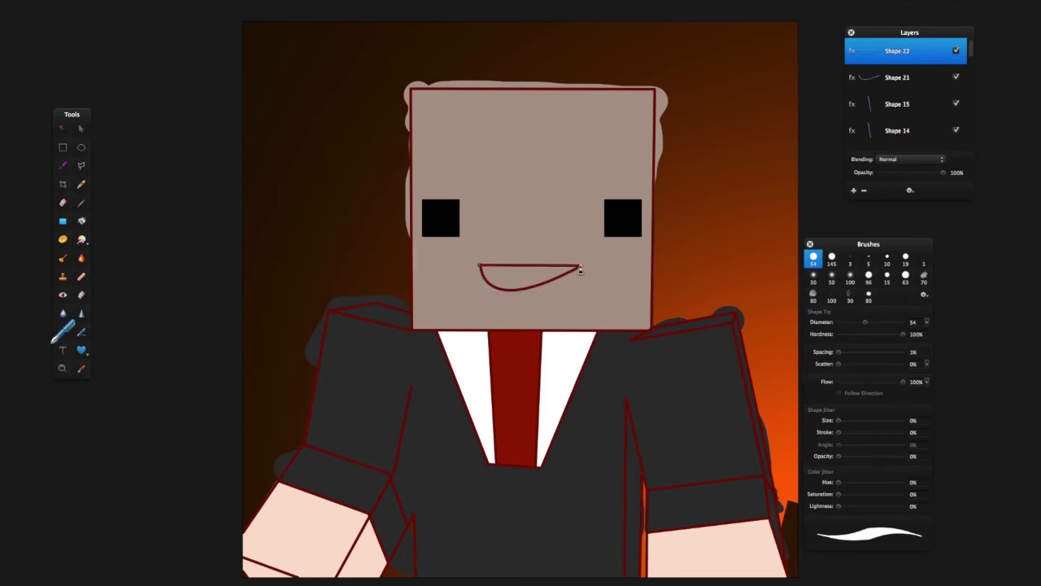
{"action": "key", "text": "ctrl+z"}
Fill the mouth with black on the paint layer, reducing the brush to 5 px for the corners
{"action": "left_click_drag", "start_coordinate": [505, 270], "coordinate": [524, 282]}
{"action": "key", "text": "bracketleft"}
{"action": "key", "text": "bracketleft"}
{"action": "key", "text": "bracketleft"}
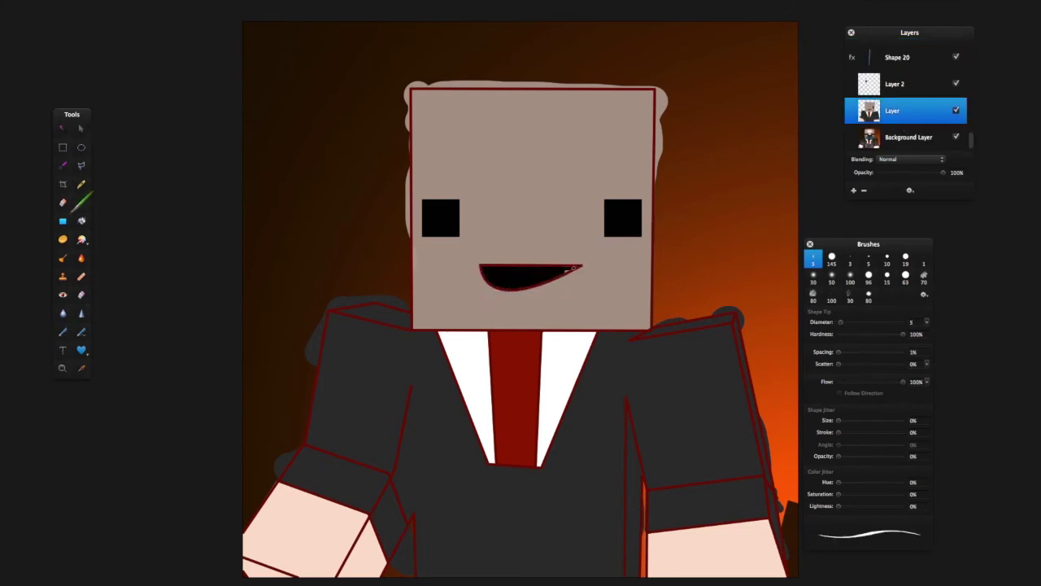
Paint a dark red tongue inside the black mouth with a larger brush
{"action": "key", "text": "bracketright"}
{"action": "key", "text": "bracketright"}
{"action": "key", "text": "bracketright"}
{"action": "left_click_drag", "start_coordinate": [527, 276], "coordinate": [544, 273]}
Add a small white highlight near the upper right corner of each eye on a new layer with a 5 px brush
{"action": "key", "text": "bracketleft"}
{"action": "key", "text": "bracketleft"}
{"action": "key", "text": "bracketleft"}
{"action": "key", "text": "super+shift+n"}
{"action": "left_click", "coordinate": [455, 203]}
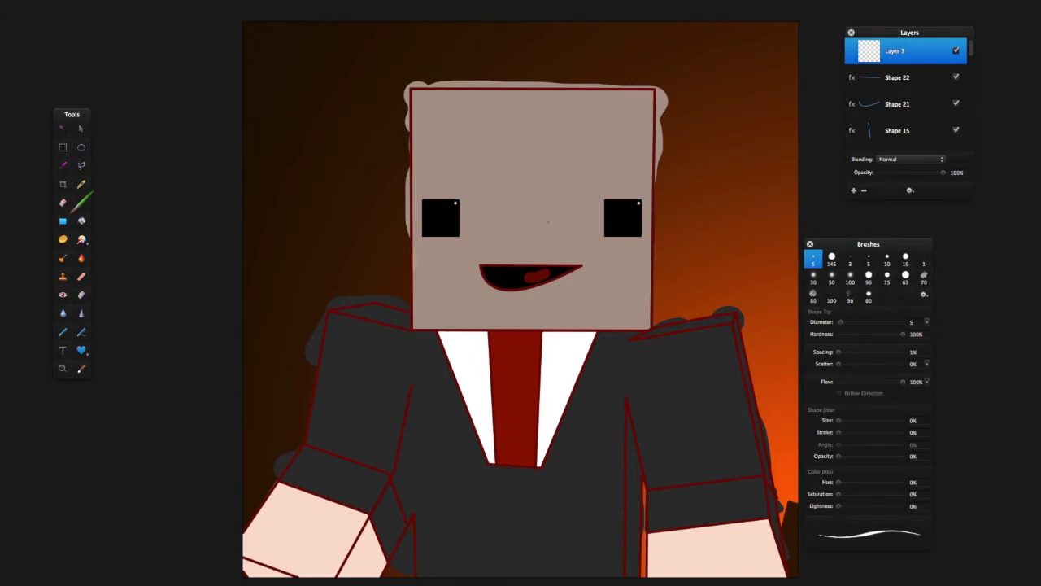
Hide the paint layer and trace the missing outline between the left-hand arm and the torso
{"action": "scroll", "coordinate": [903, 97], "scroll_direction": "down", "scroll_amount": 5}
{"action": "left_click", "coordinate": [956, 109]}
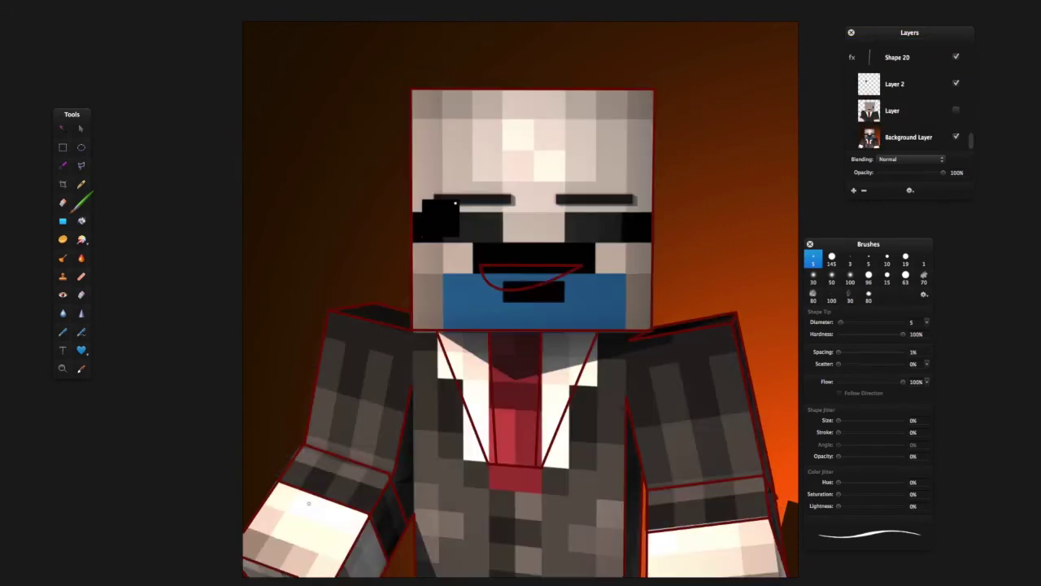
{"action": "left_click_drag", "start_coordinate": [412, 393], "coordinate": [413, 509]}
{"action": "key", "text": "v"}
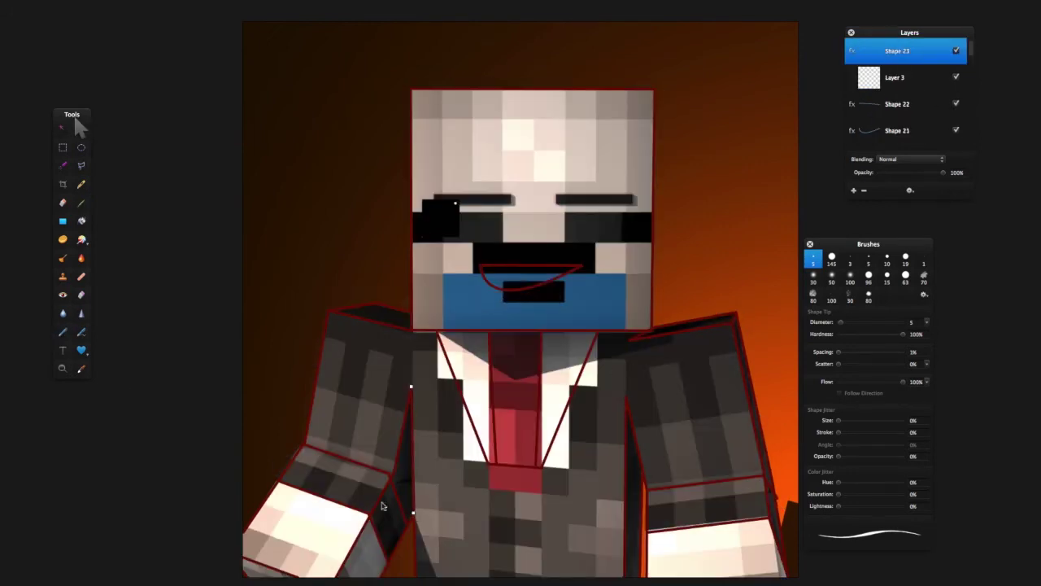
Show the paint layer, temporarily hide the background layer, and touch up the paint with a 26 px brush
{"action": "scroll", "coordinate": [903, 98], "scroll_direction": "down", "scroll_amount": 5}
{"action": "left_click", "coordinate": [956, 110]}
{"action": "left_click", "coordinate": [956, 137]}
{"action": "left_click_drag", "start_coordinate": [840, 323], "coordinate": [850, 323]}
{"action": "left_click", "coordinate": [415, 252]}
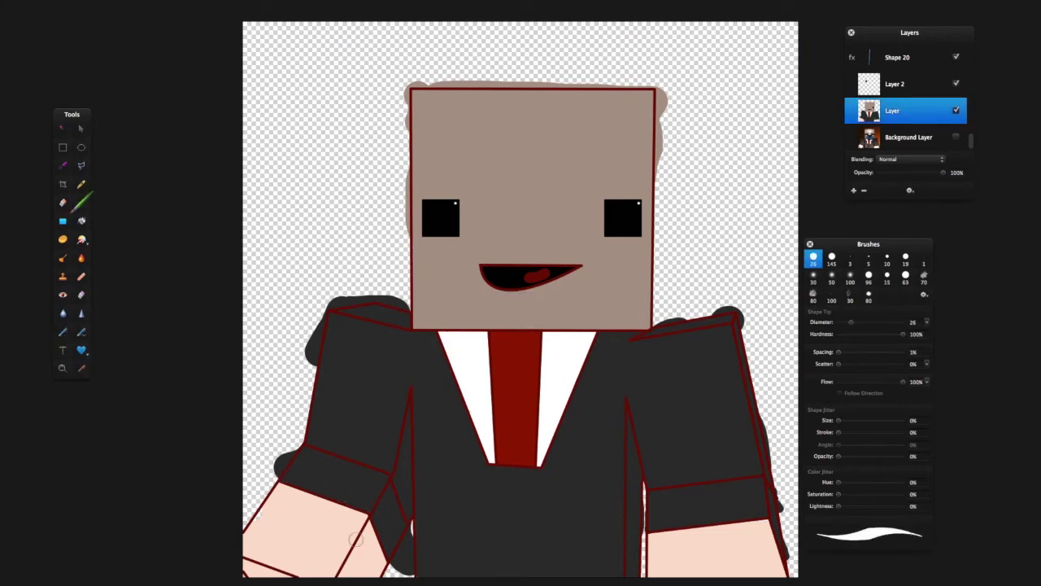
{"action": "left_click", "coordinate": [957, 137]}
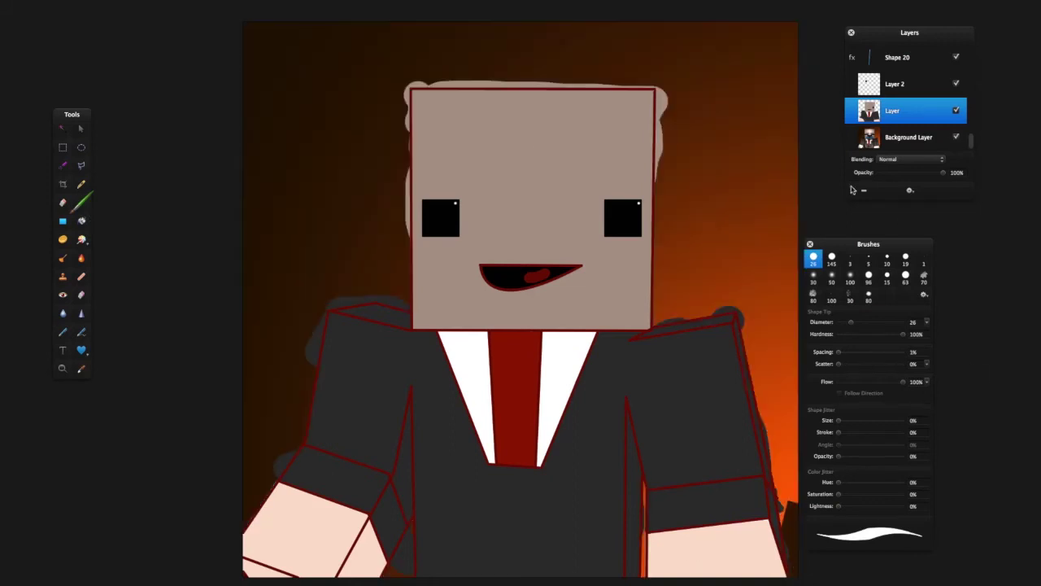
Add a teal-filled layer between the paint layer and the background layer
{"action": "left_click", "coordinate": [854, 189]}
{"action": "key", "text": "n"}
{"action": "left_click", "coordinate": [361, 158]}
{"action": "left_click_drag", "start_coordinate": [891, 122], "coordinate": [890, 148]}
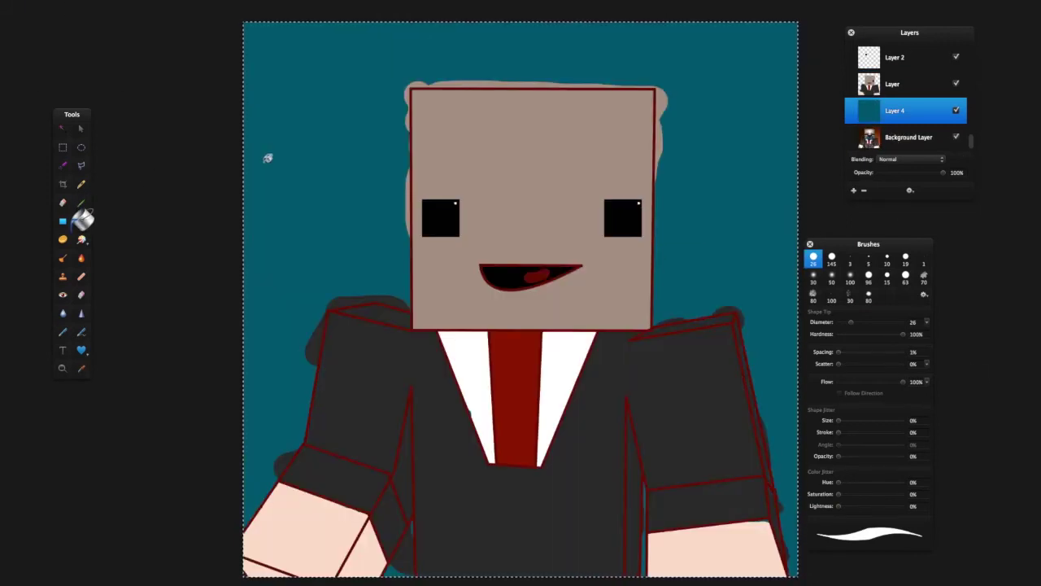
Clean up the paint spilling outside the suit and head outlines, and add a short outline at the right-hand wrist
{"action": "key", "text": "b"}
{"action": "left_click", "coordinate": [895, 84]}
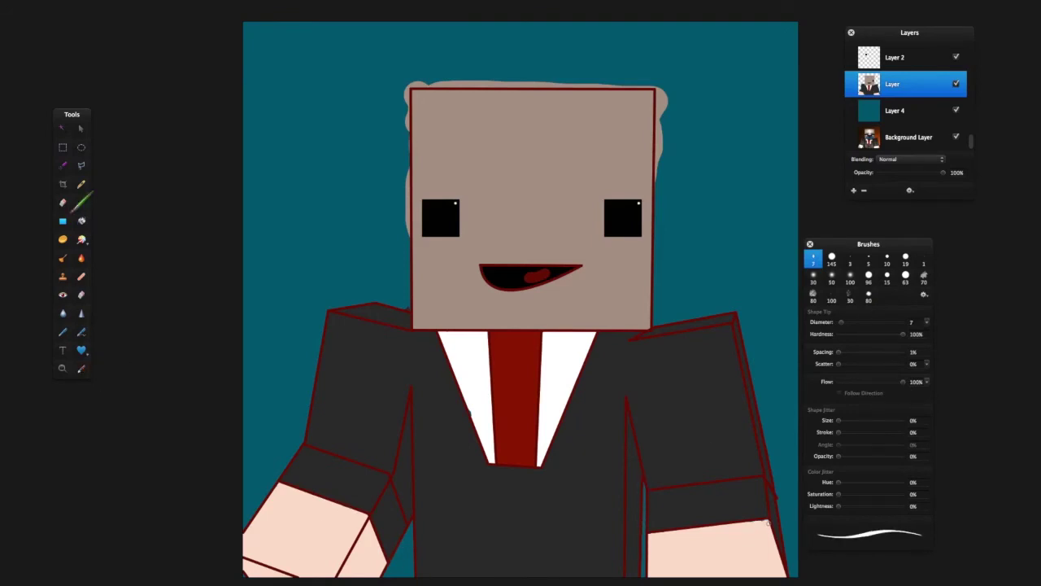
{"action": "key", "text": "super+z"}
{"action": "left_click", "coordinate": [771, 523]}
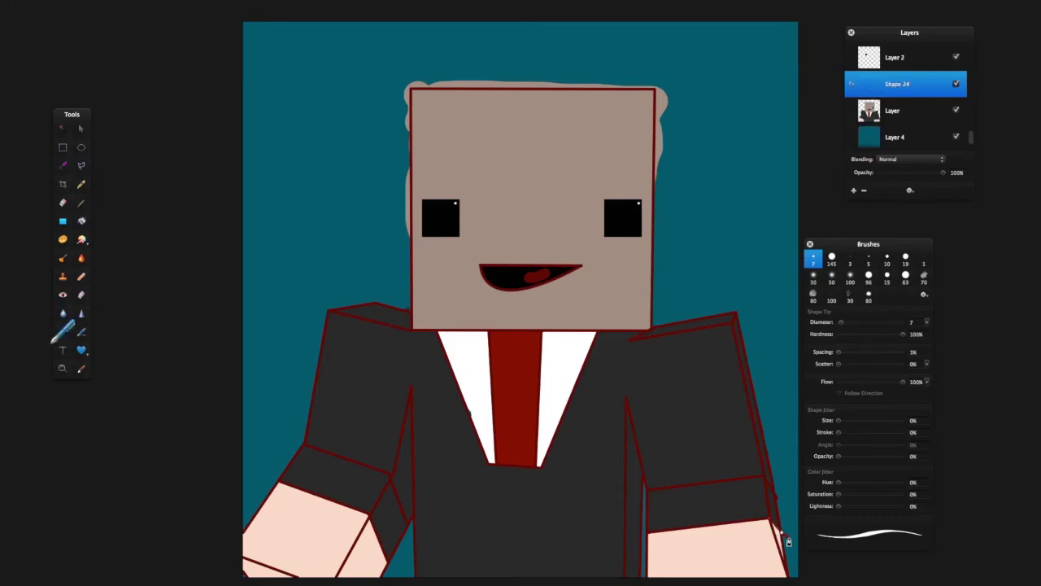
{"action": "key", "text": "alt+bracketleft"}
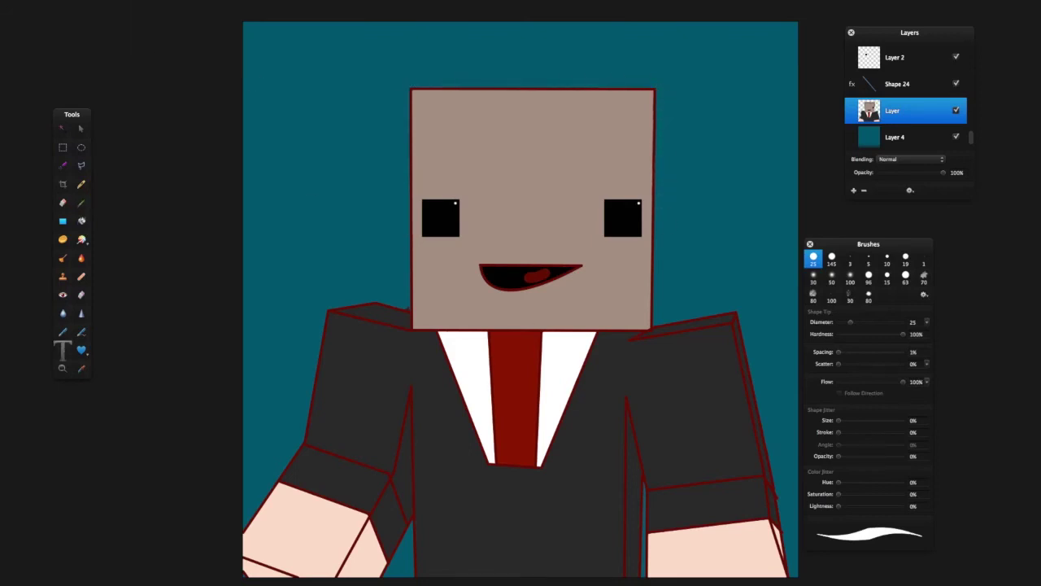
Add the light green text "EmDeeAitch" in the upper left corner of the picture
{"action": "left_click", "coordinate": [254, 40]}
{"action": "type", "text": "EmDeeAitch"}
{"action": "key", "text": "super+a"}
{"action": "key", "text": "Escape"}
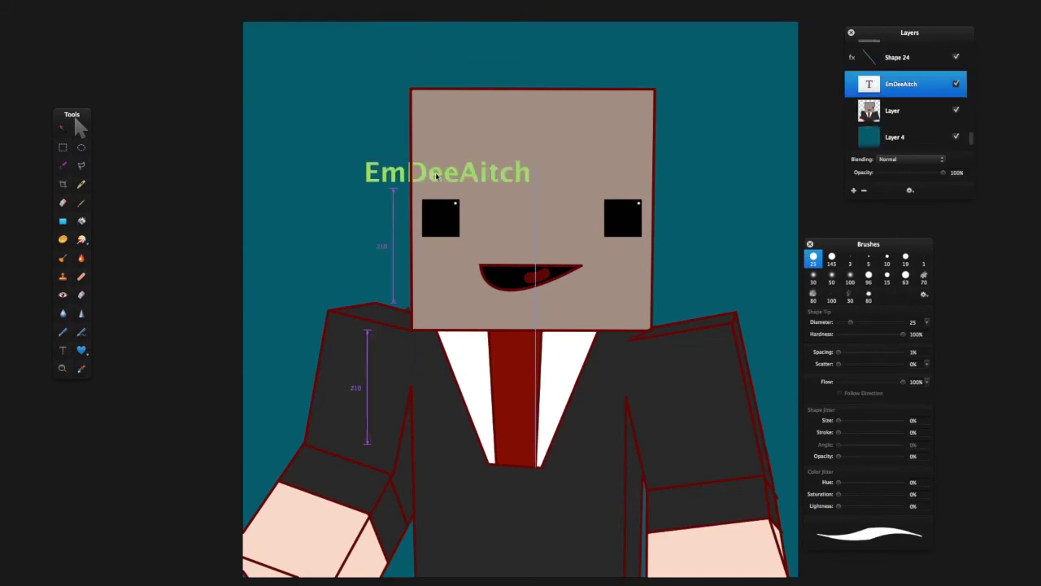
{"action": "key", "text": "Tab"}
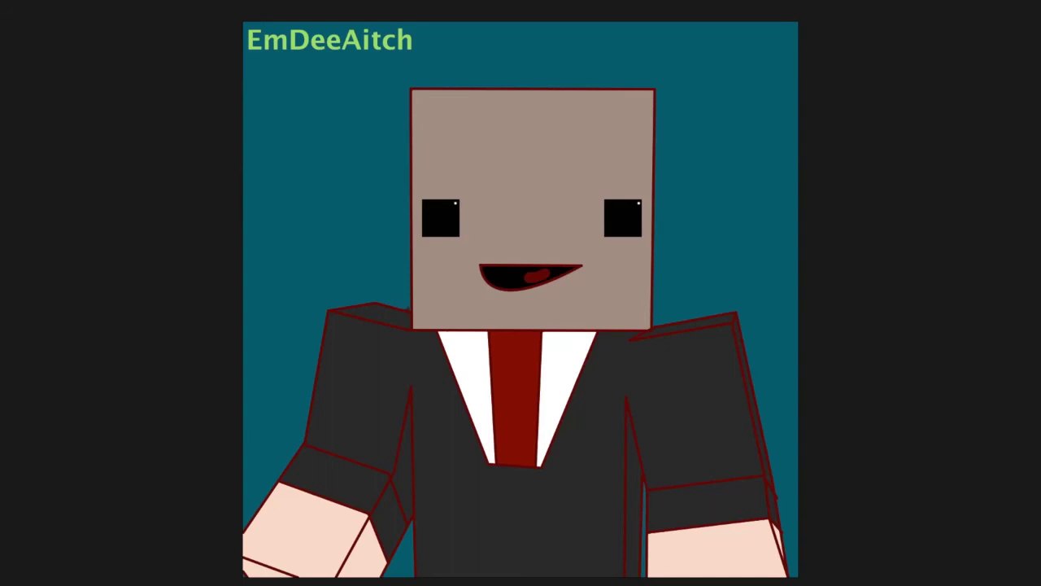
{"action": "key", "text": "Tab"}
Paste the cake image, shrink and tilt it to the right of the head, and place a counter-tilted copy on the left
{"action": "key", "text": "super+v"}
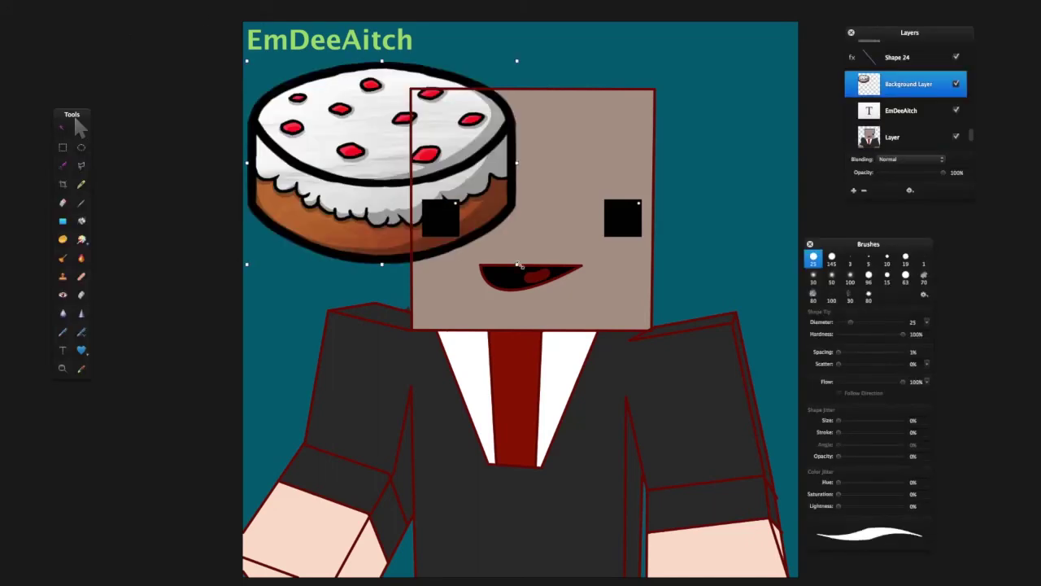
{"action": "left_click_drag", "start_coordinate": [316, 208], "coordinate": [735, 237]}
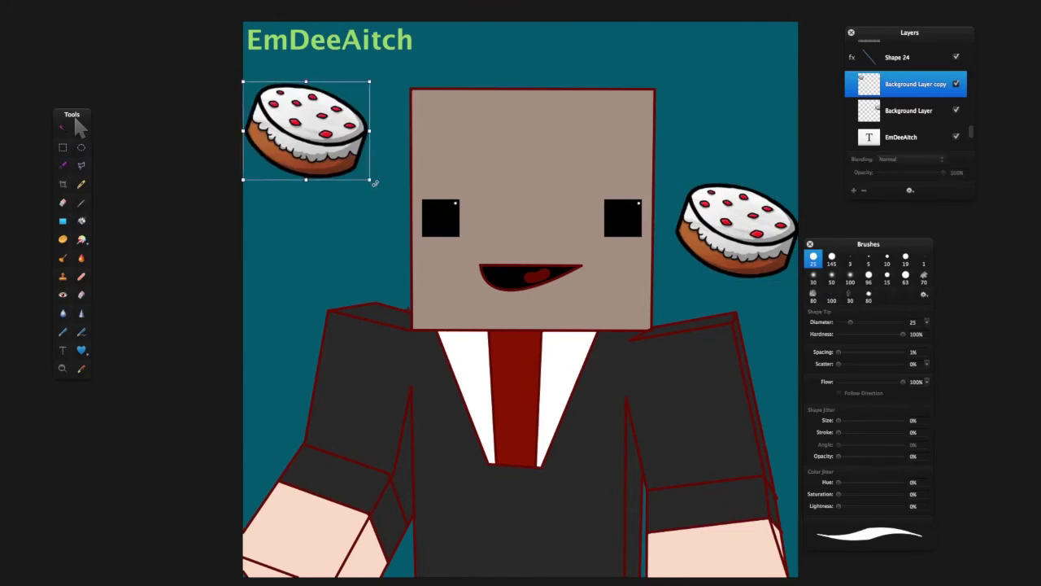
{"action": "left_click_drag", "start_coordinate": [368, 181], "coordinate": [388, 157]}
{"action": "key", "text": "Tab"}
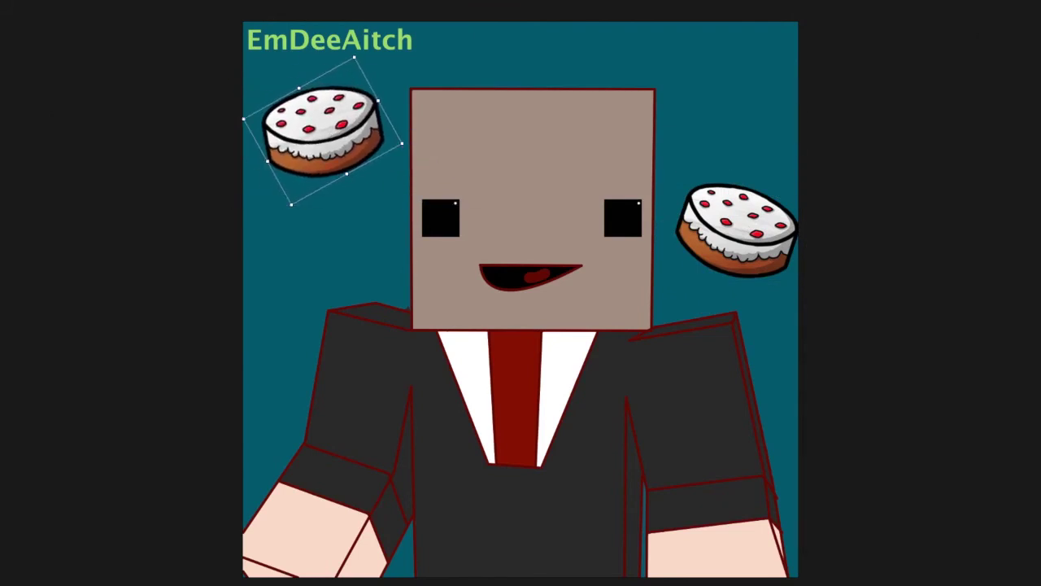
{"action": "key", "text": "Tab"}
Paste the gray ingot image below the left-hand cake and place a rotated copy above the right-hand cake
{"action": "key", "text": "super+v"}
{"action": "left_click_drag", "start_coordinate": [581, 356], "coordinate": [419, 308]}
{"action": "key", "text": "super+c"}
{"action": "key", "text": "super+v"}
{"action": "left_click_drag", "start_coordinate": [324, 244], "coordinate": [741, 75]}
{"action": "mouse_move", "coordinate": [804, 153]}
{"action": "left_mouse_down"}
{"action": "mouse_move", "coordinate": [806, 107]}
{"action": "mouse_move", "coordinate": [802, 156]}
{"action": "left_mouse_up"}
Adjust the rotation of the left-hand ingot and the left-hand cake
{"action": "left_click", "coordinate": [325, 248]}
{"action": "left_click_drag", "start_coordinate": [396, 177], "coordinate": [366, 170]}
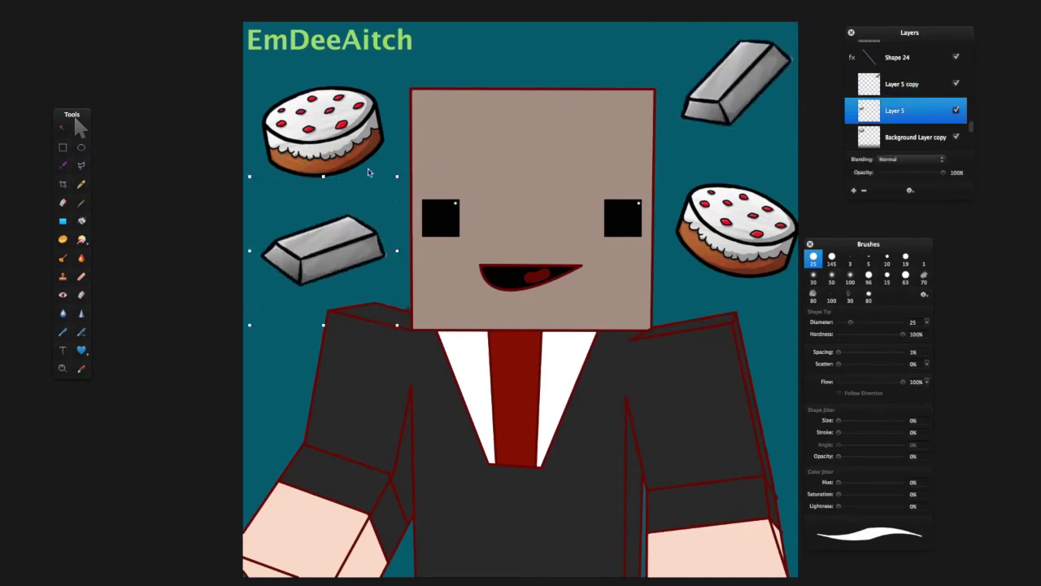
{"action": "left_click", "coordinate": [350, 122]}
{"action": "mouse_move", "coordinate": [386, 85]}
{"action": "left_mouse_down"}
{"action": "mouse_move", "coordinate": [394, 105]}
{"action": "mouse_move", "coordinate": [384, 69]}
{"action": "left_mouse_up"}
Set the brush to 6 px on the top layer and touch up the outline ends around the shoulders and sleeves
{"action": "key", "text": "b"}
{"action": "key", "text": "super+shift+n"}
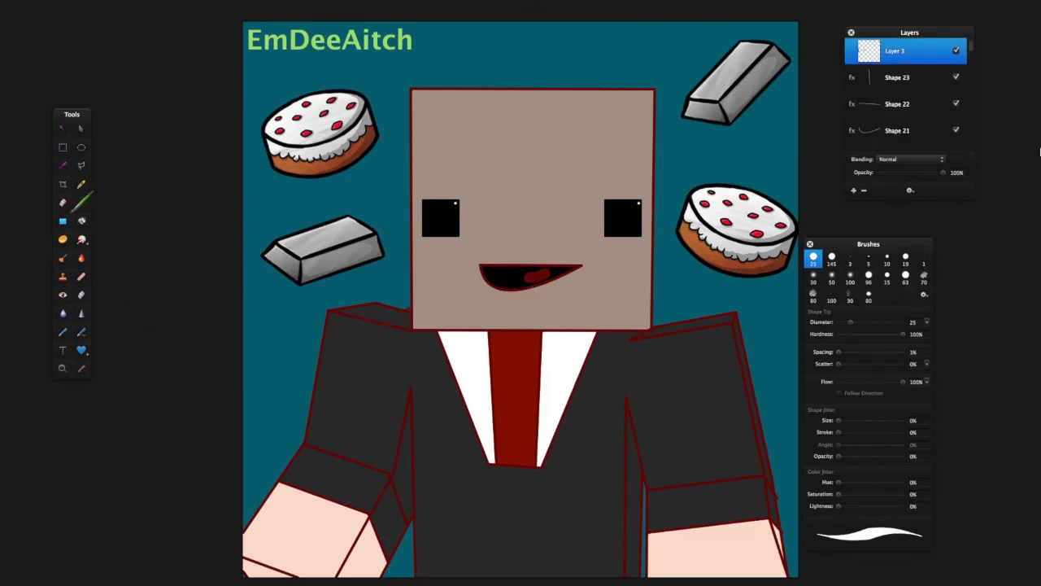
{"action": "key", "text": "bracketleft"}
{"action": "key", "text": "bracketleft"}
{"action": "key", "text": "bracketleft"}
{"action": "key", "text": "bracketleft"}
{"action": "scroll", "coordinate": [416, 304], "scroll_direction": "up", "scroll_amount": 3}
{"action": "scroll", "coordinate": [437, 331], "scroll_direction": "down", "scroll_amount": 3}
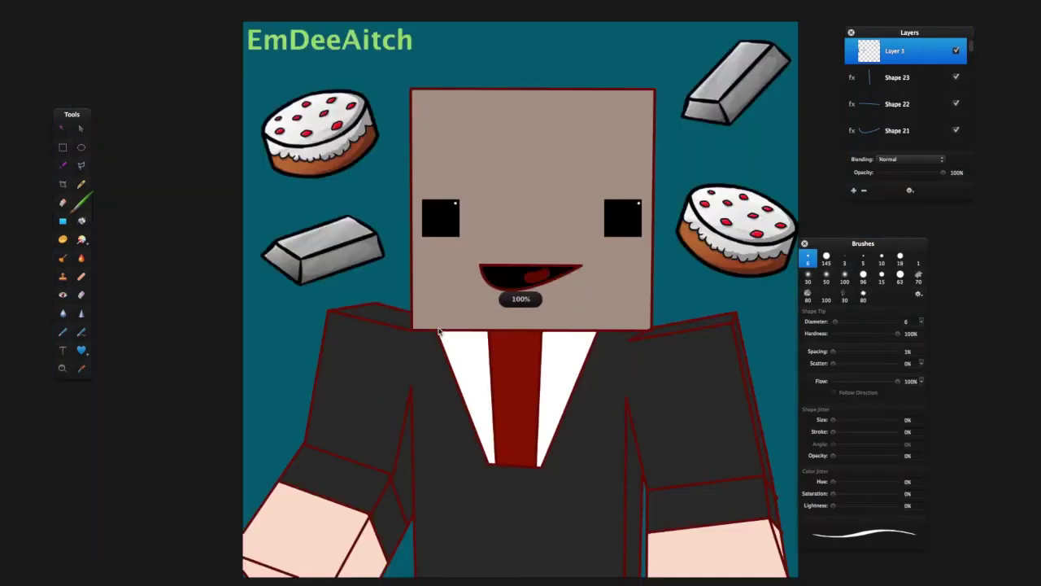
{"action": "scroll", "coordinate": [778, 500], "scroll_direction": "up", "scroll_amount": 5}
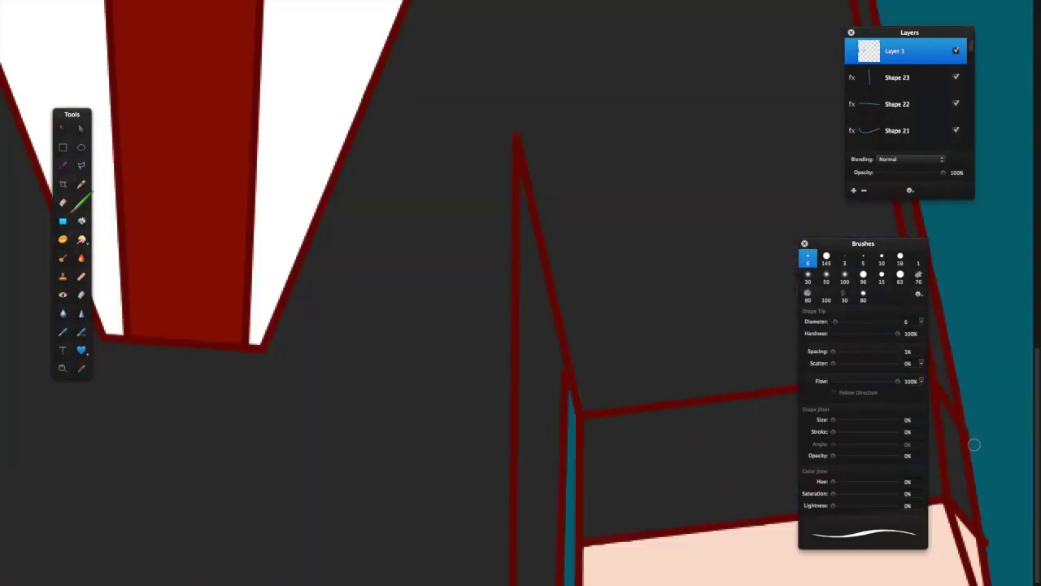
{"action": "scroll", "coordinate": [684, 402], "scroll_direction": "down", "scroll_amount": 5}
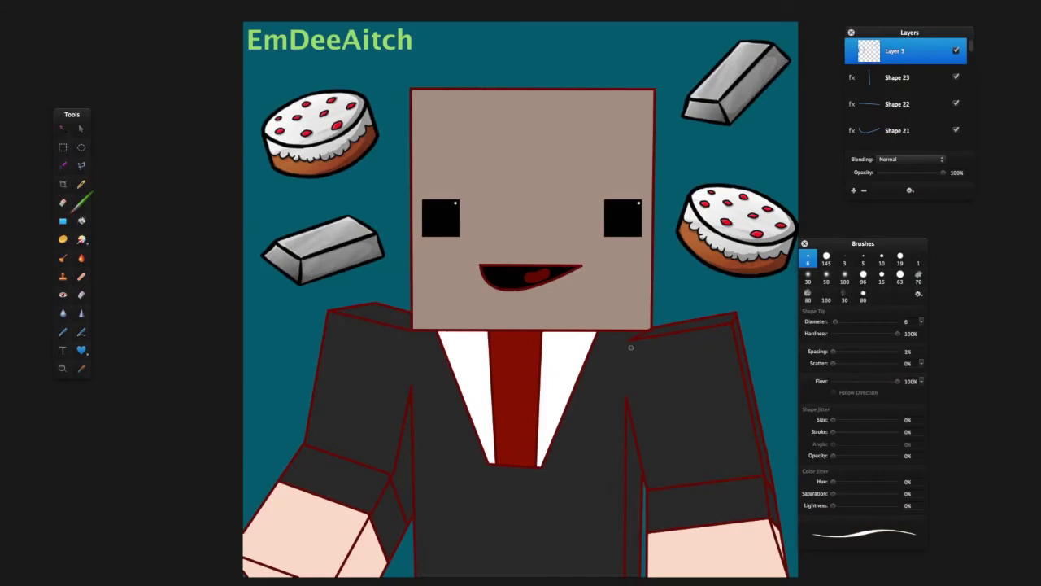
Recolor the dark red outline shapes of the head, suit and arms to gray #575757
{"action": "left_click", "coordinate": [79, 123]}
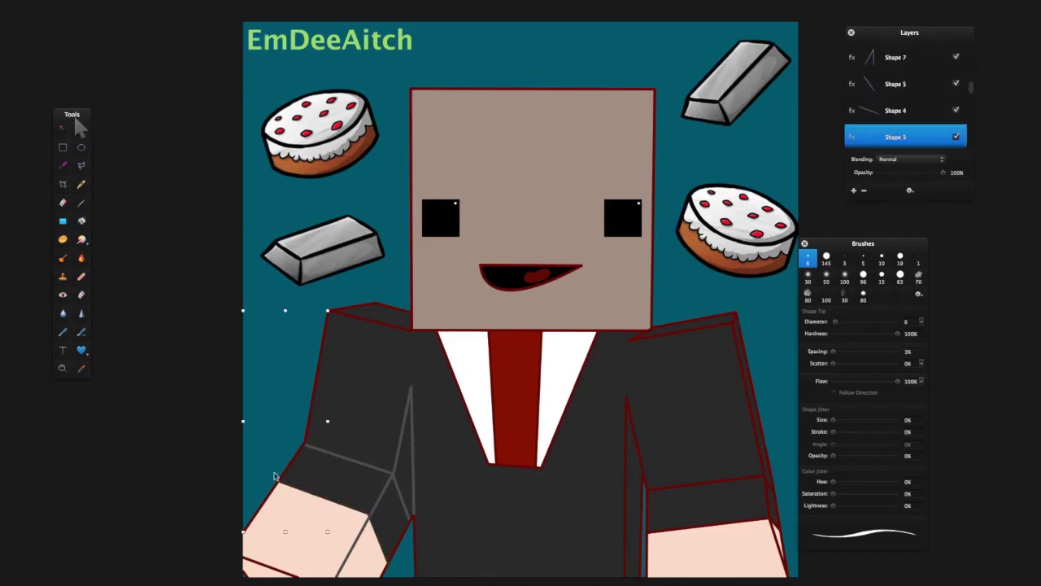
{"action": "left_click", "coordinate": [387, 313]}
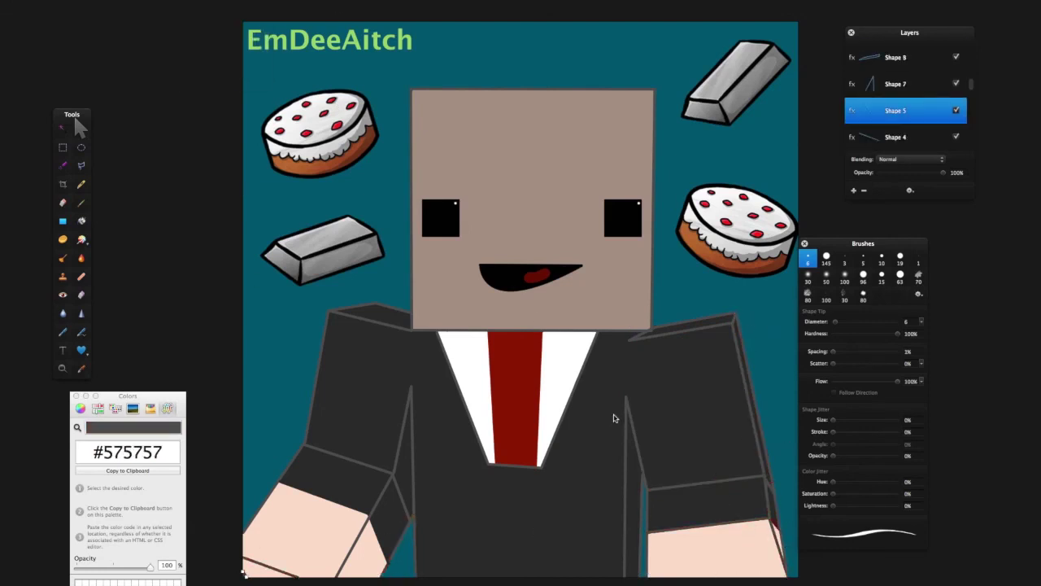
{"action": "left_click", "coordinate": [742, 414]}
{"action": "scroll", "coordinate": [902, 118], "scroll_direction": "down", "scroll_amount": 5}
{"action": "left_click", "coordinate": [877, 68]}
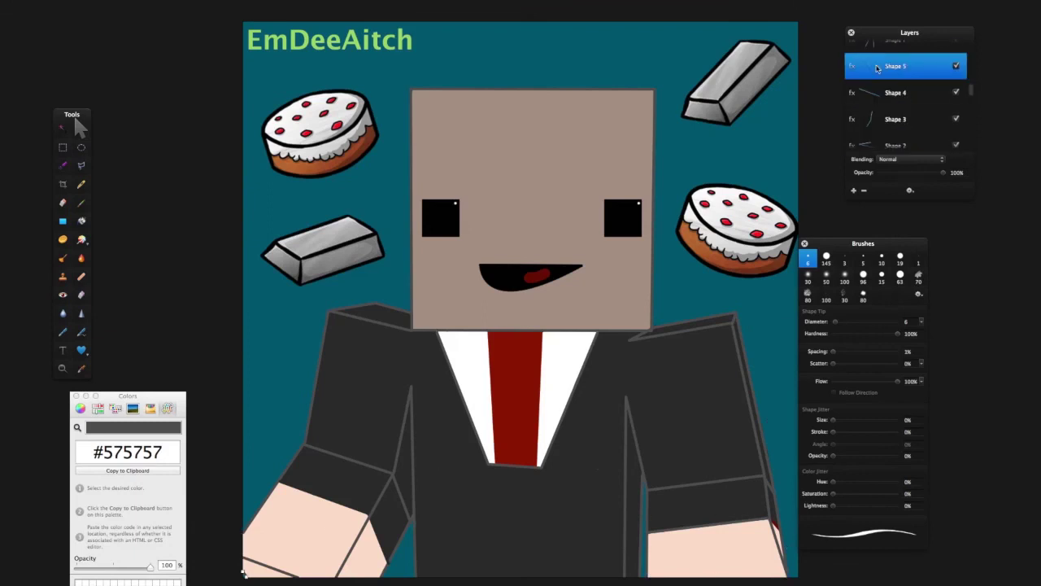